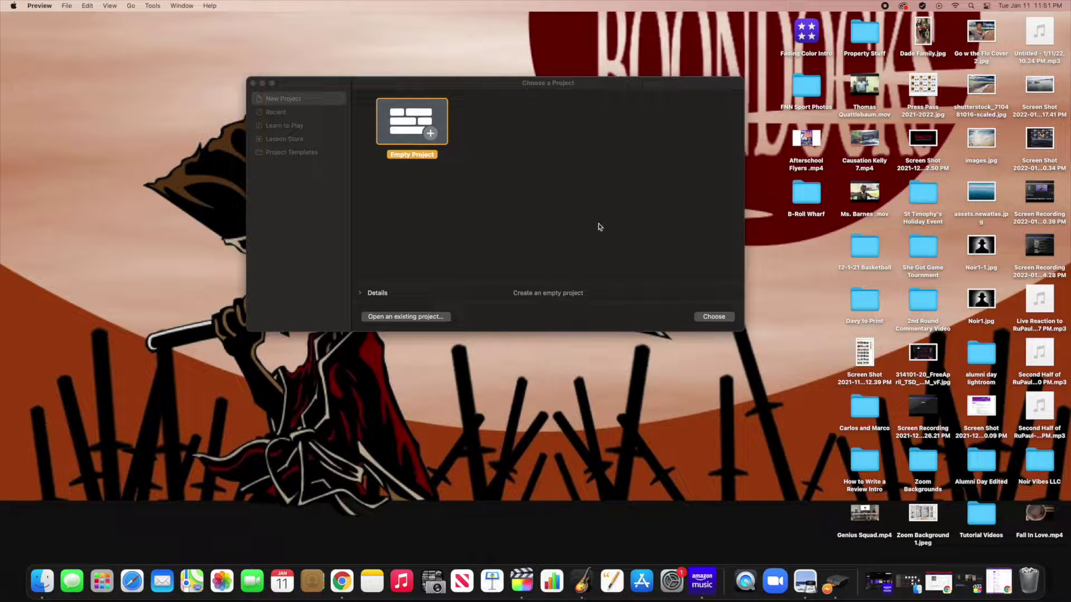
Launch GarageBand from a Spotlight search for 'ga'.
left_click(971, 5)
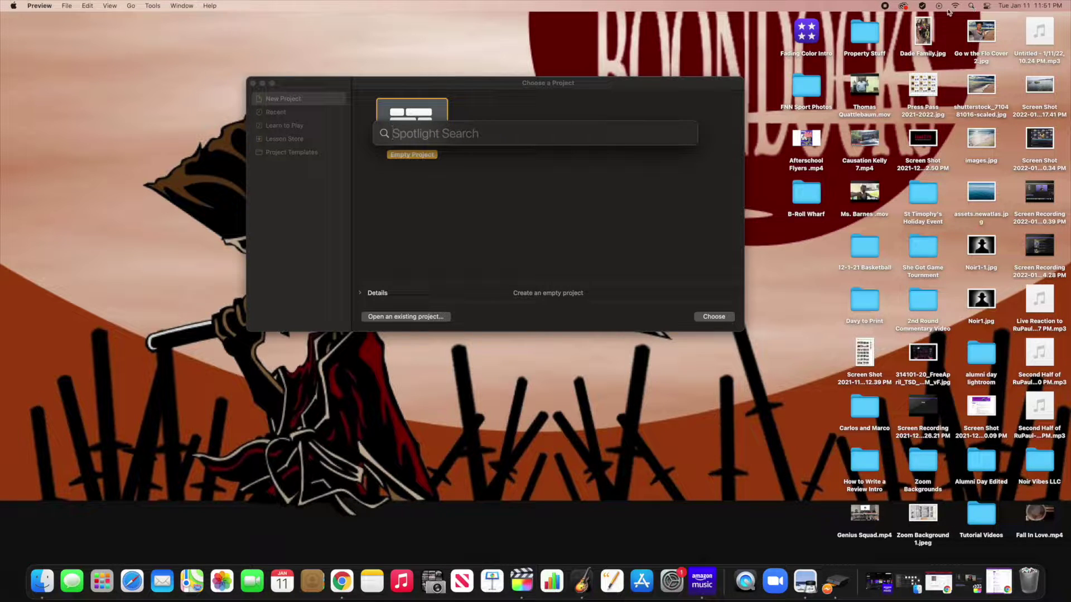
type("gar")
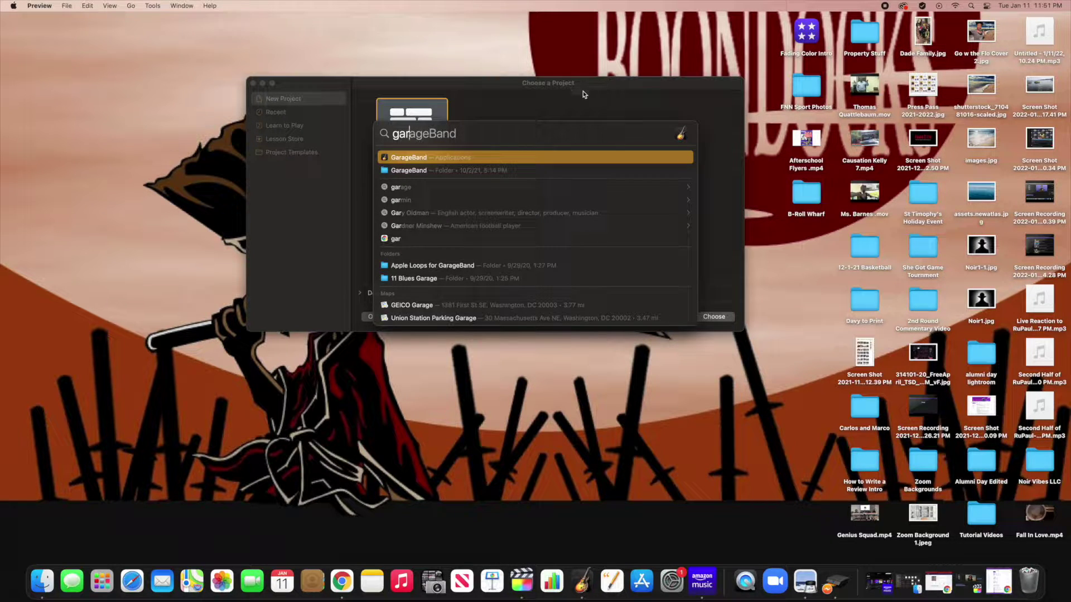
key("Return")
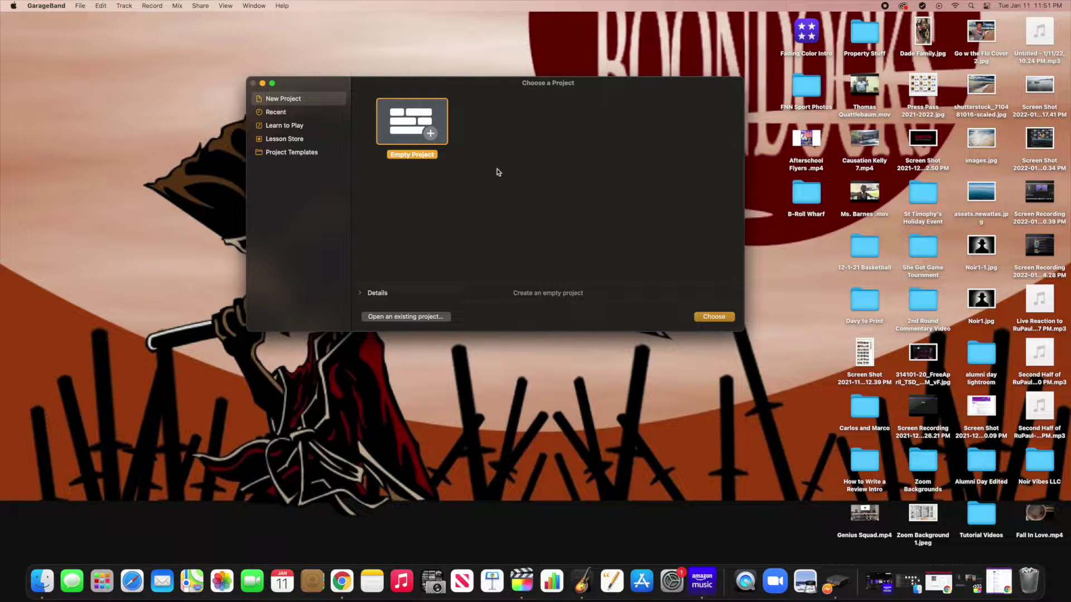
Create an Empty Project with a single audio track, Audio 1.
left_click(714, 317)
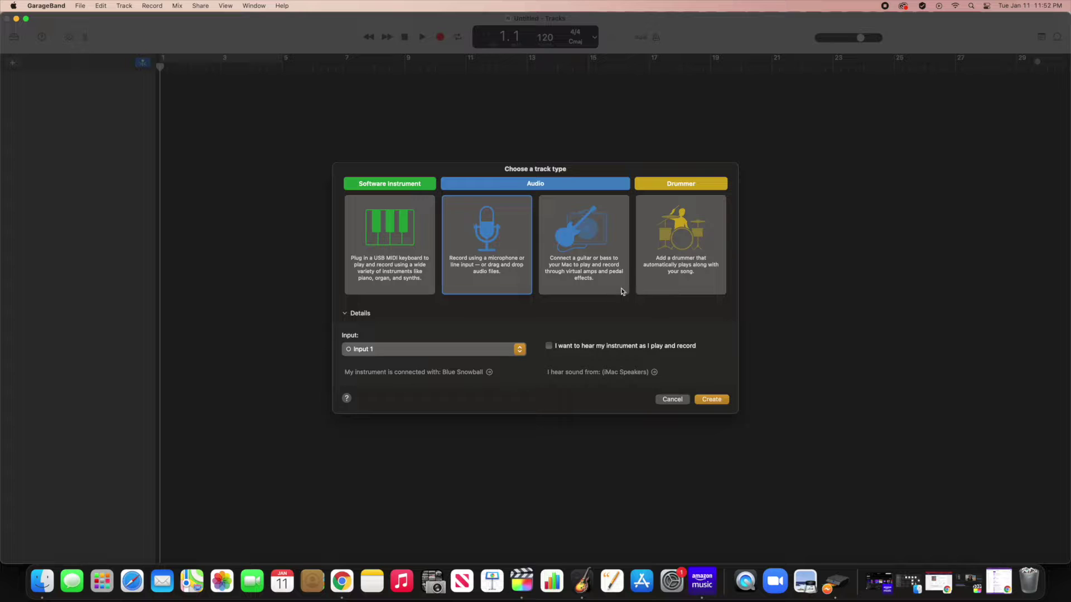
left_click(713, 400)
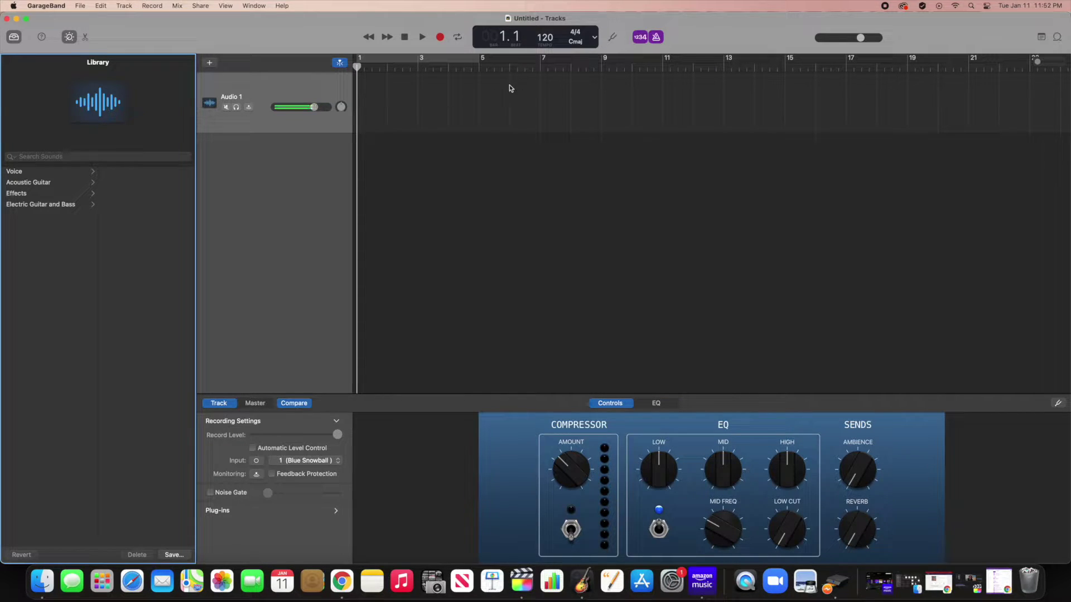
Switch the LCD to Time display and turn off the count-in and metronome.
left_click(595, 40)
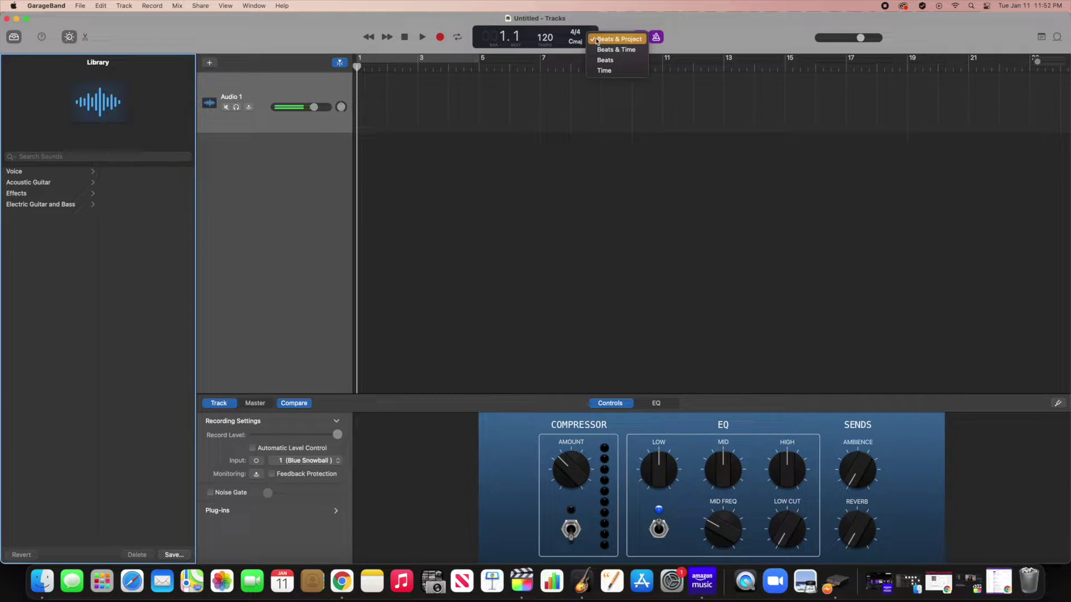
left_click(605, 71)
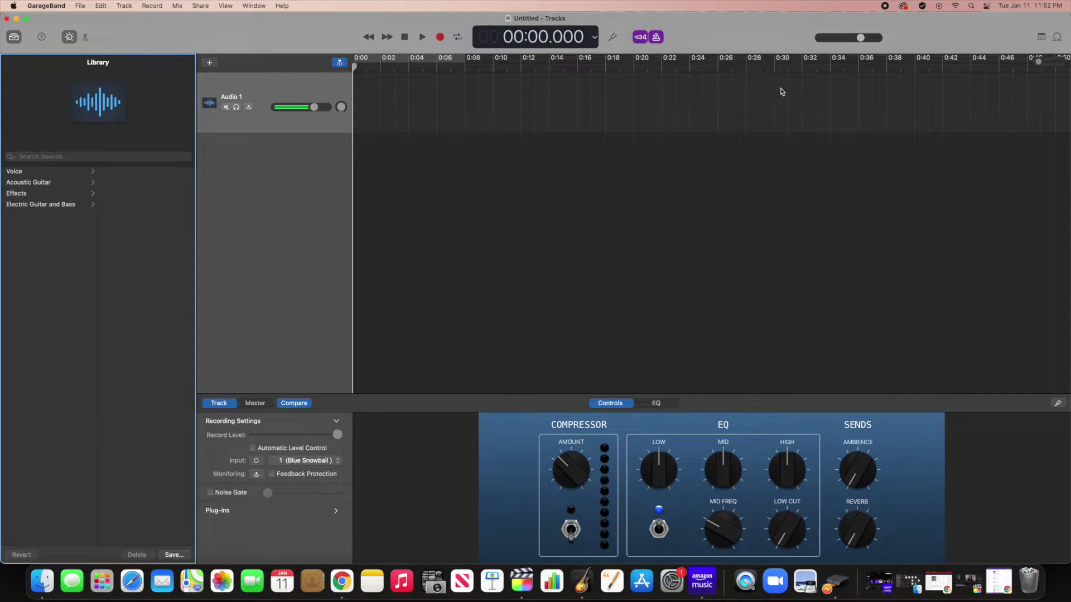
scroll(544, 94, "left", 2)
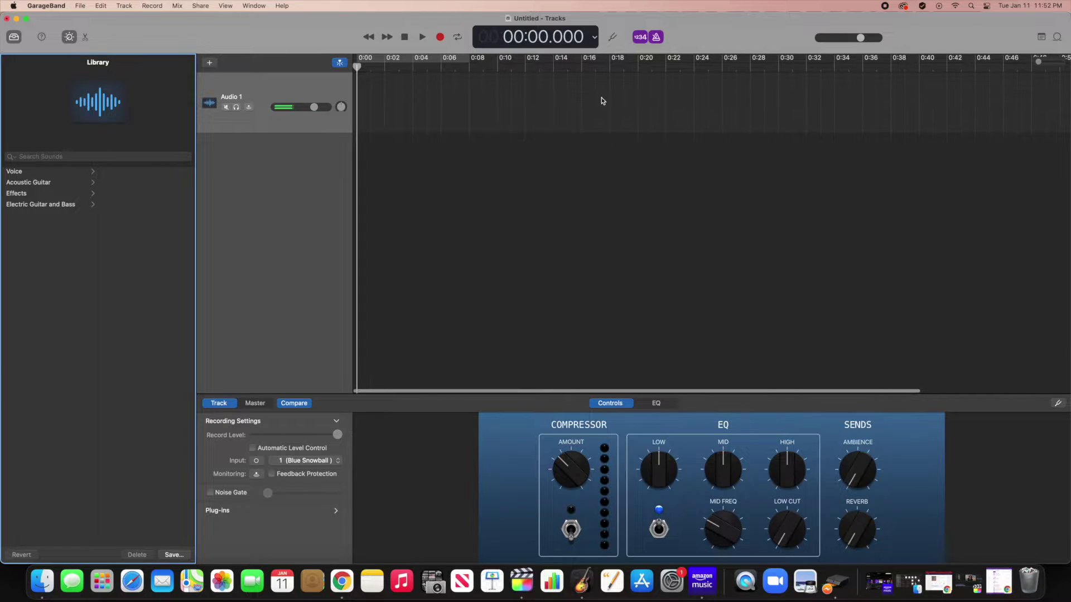
left_click(639, 37)
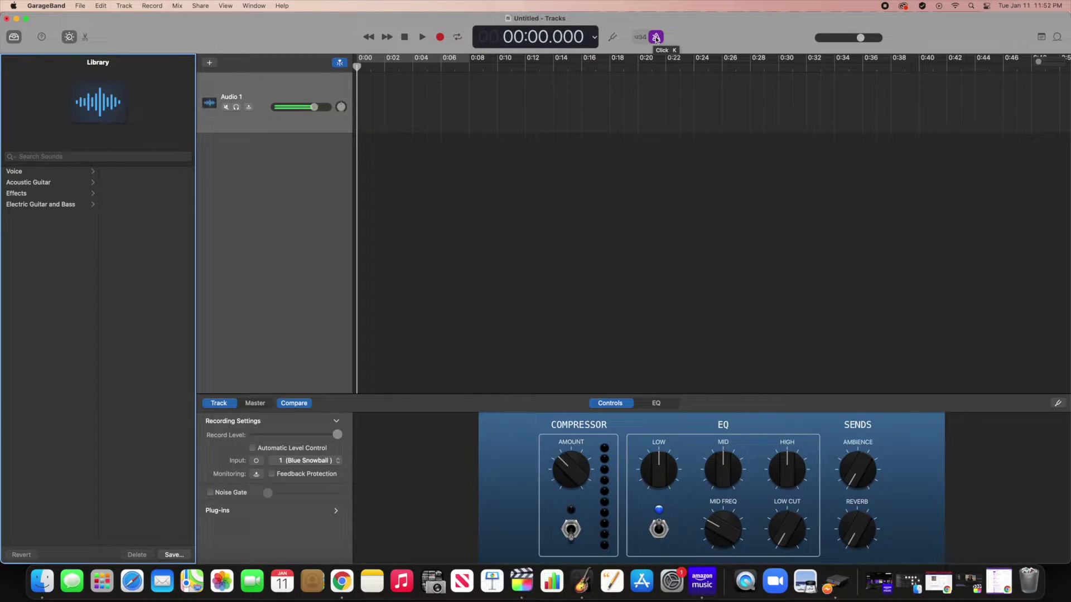
left_click(656, 37)
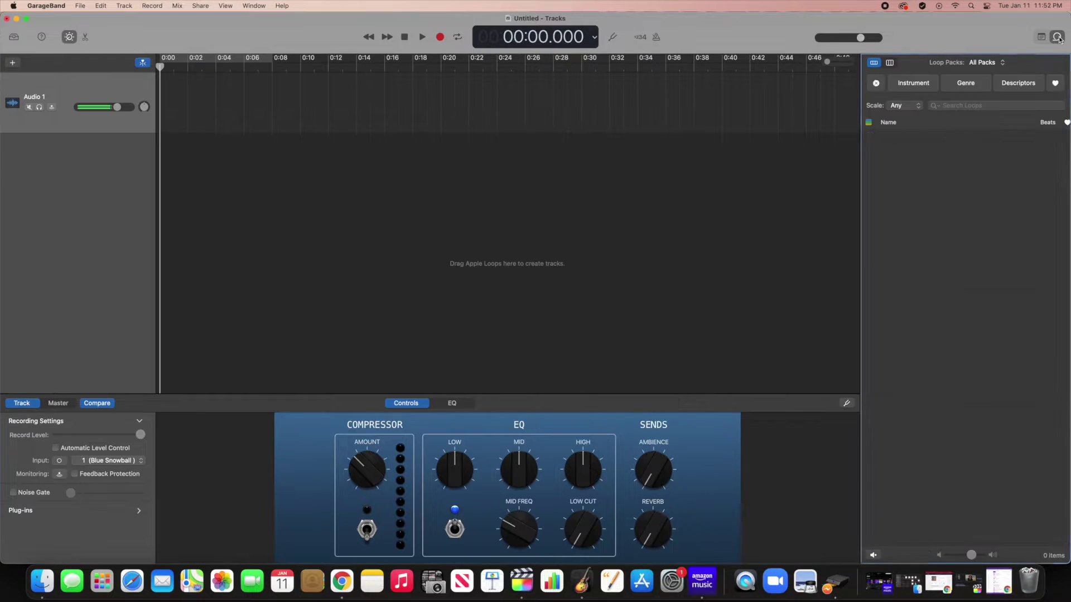
Show the Apple Loops browser and scroll through its list of 14175 loops.
left_click(1057, 37)
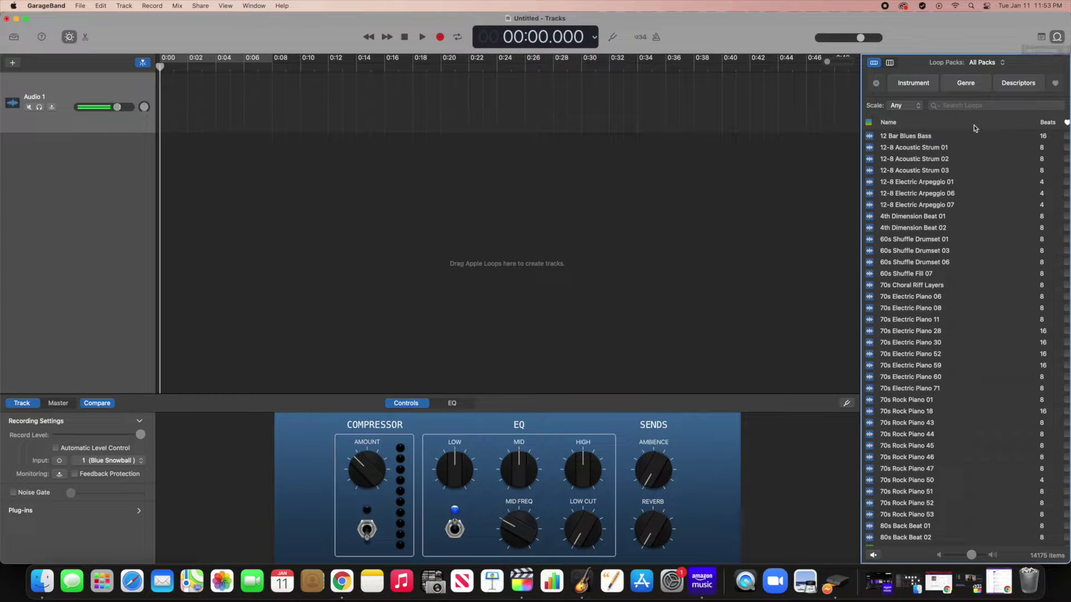
scroll(948, 184, "down", 15)
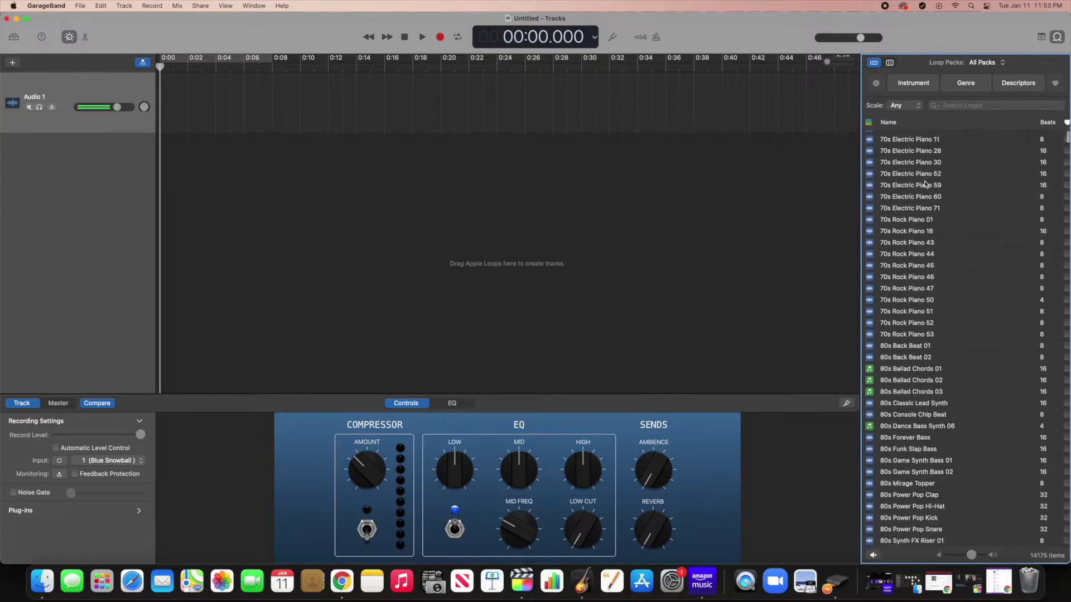
scroll(925, 185, "up", 15)
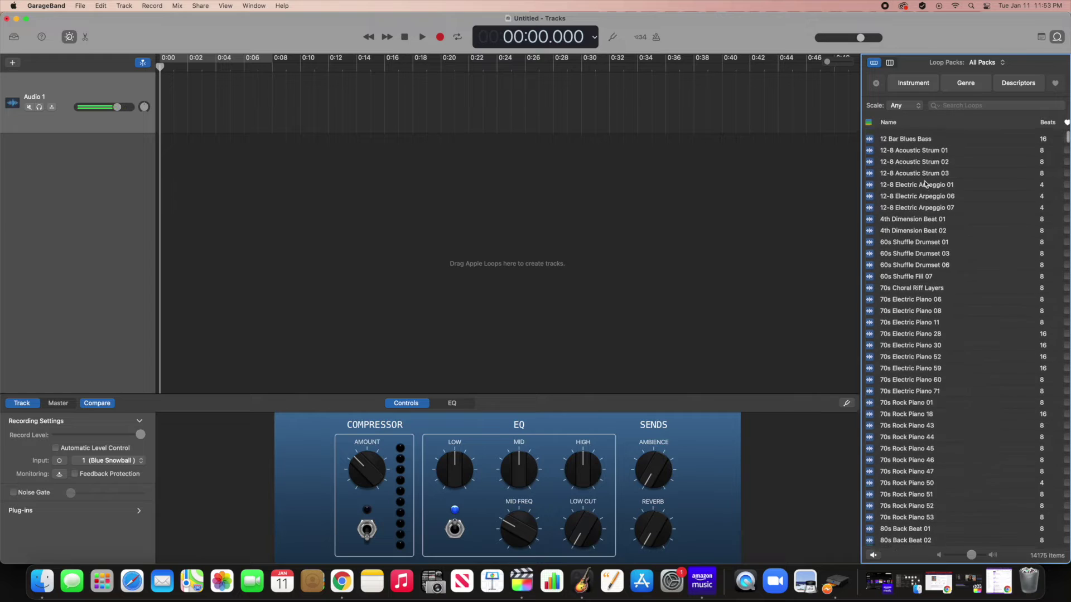
scroll(902, 171, "up", 1)
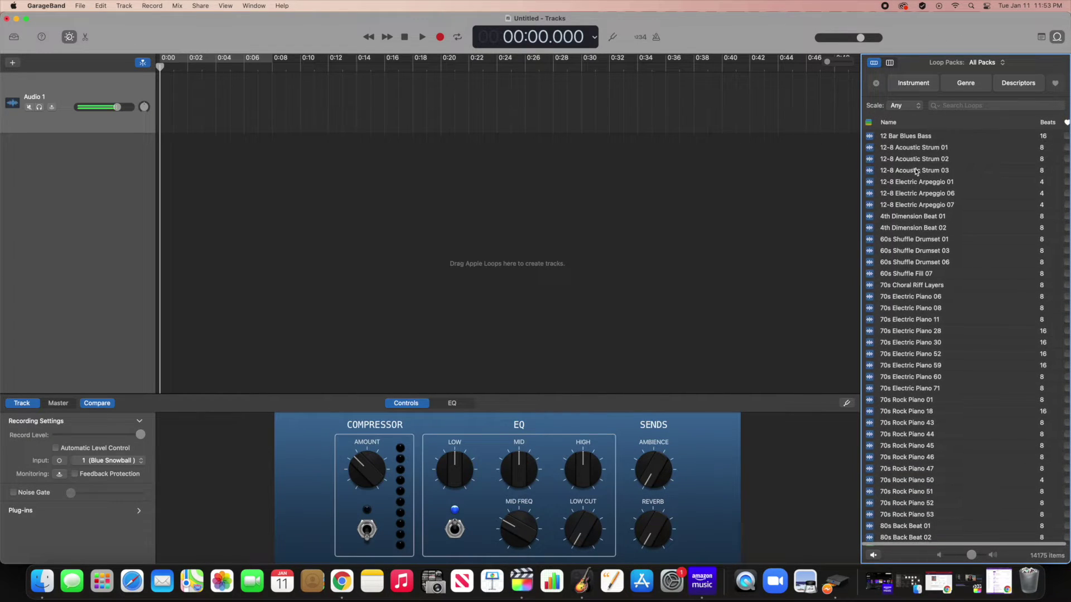
Audition 12-8 Acoustic Strum 03 and Electric Arpeggio 01 and 06, ending on Arpeggio 01.
left_click(871, 172)
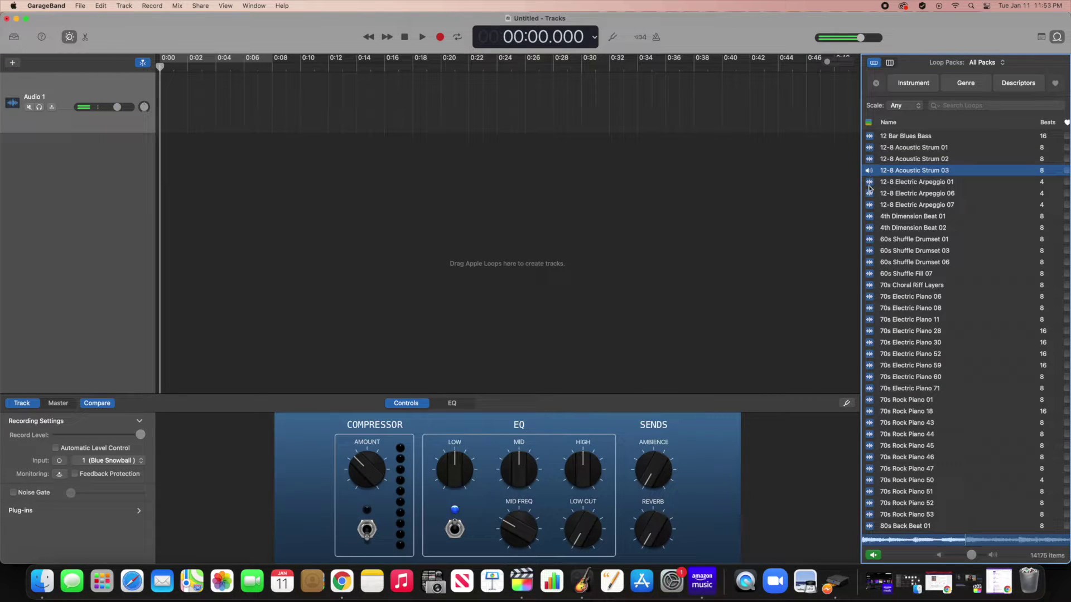
left_click(871, 184)
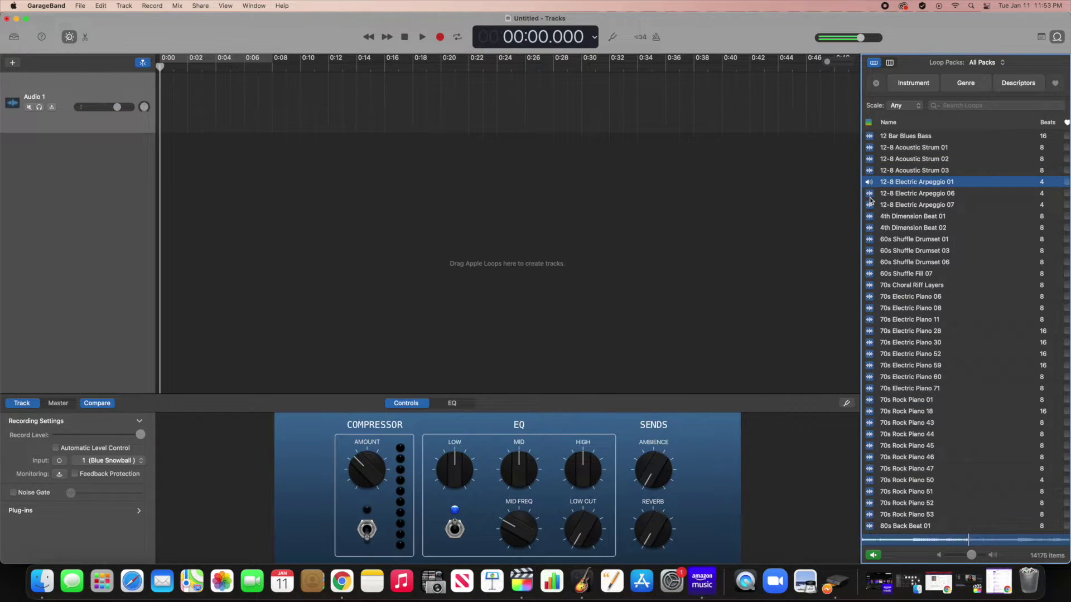
left_click(870, 195)
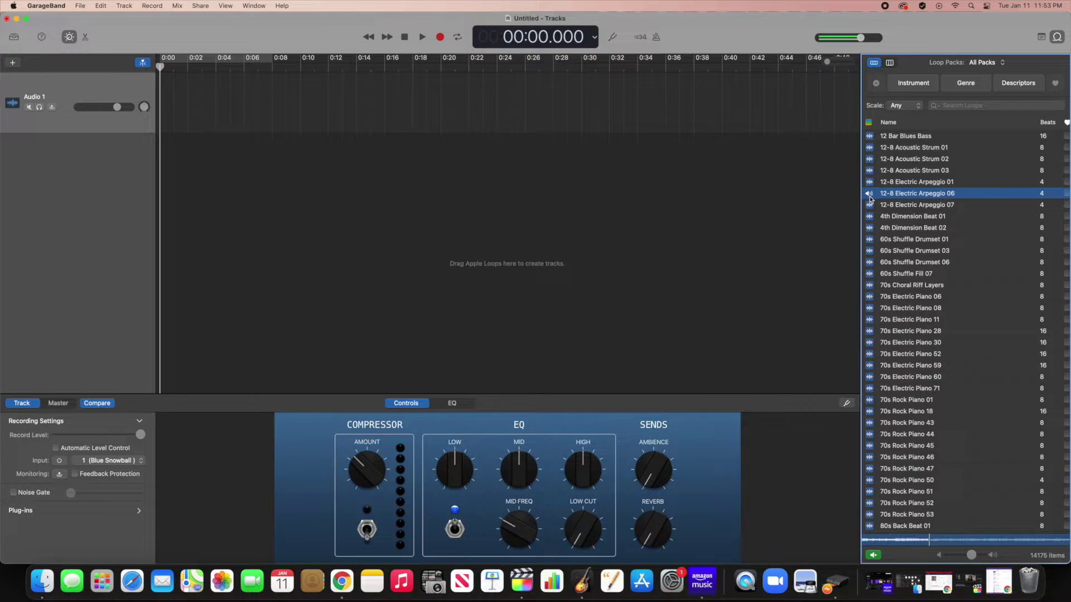
left_click(872, 184)
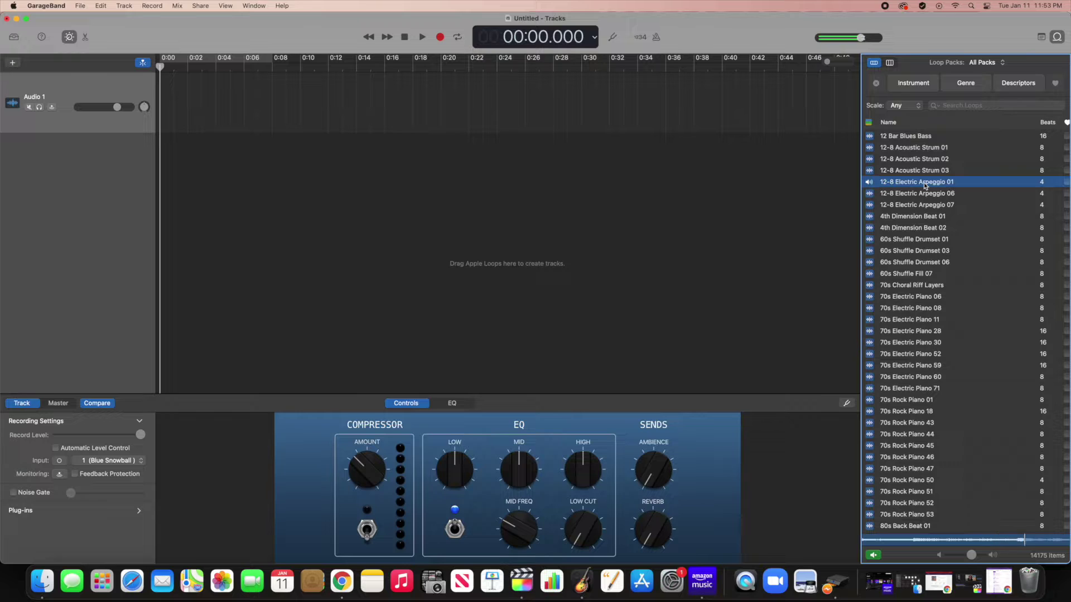
left_click(871, 184)
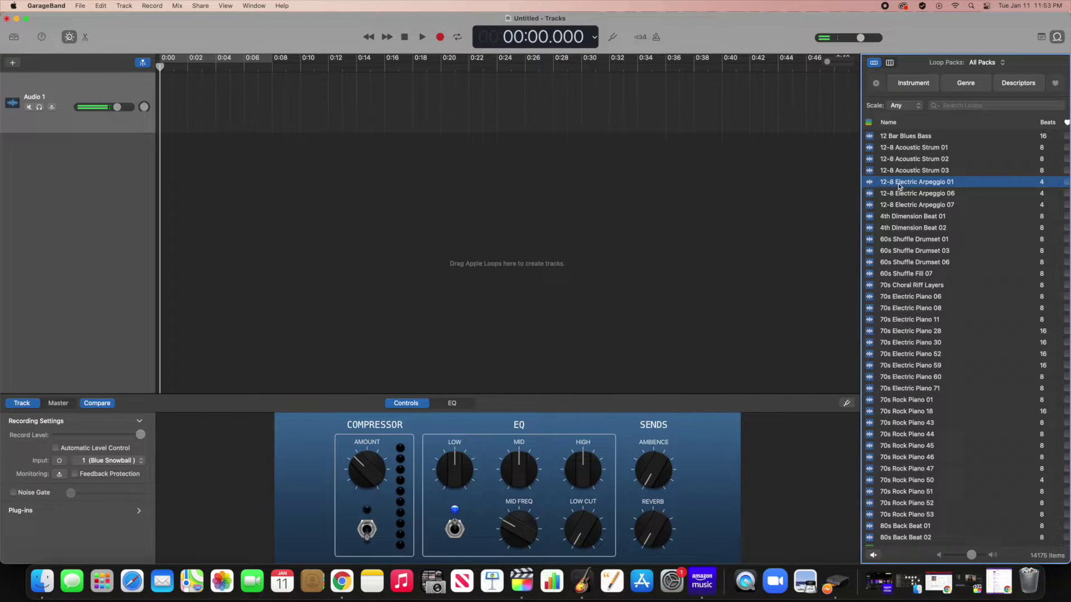
Place 12-8 Electric Arpeggio 01 at 0:00 and loop the region past one minute.
left_click_drag(892, 186, 156, 91)
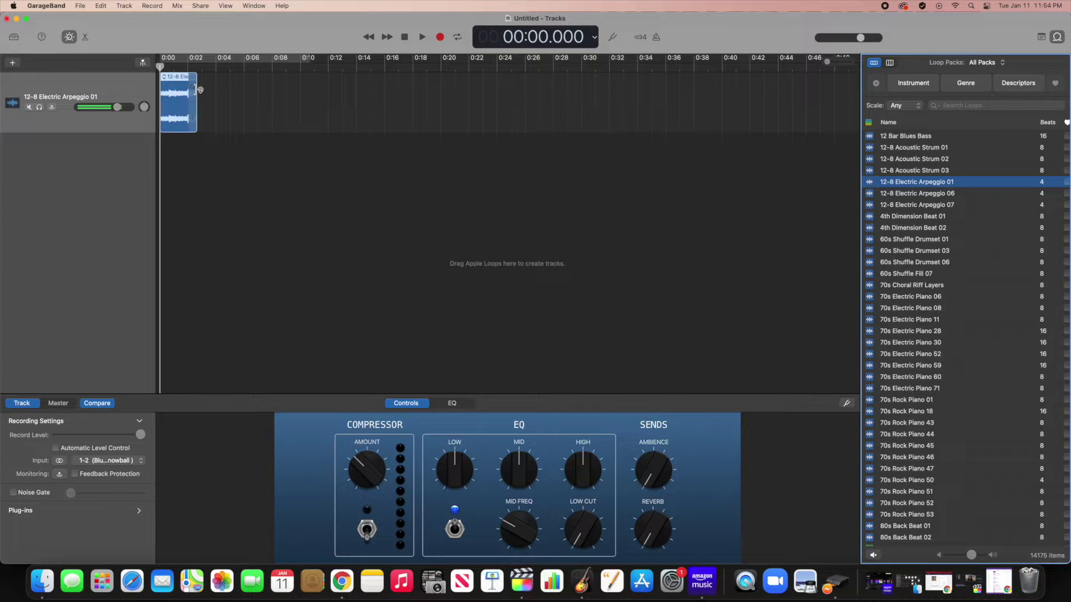
left_click_drag(196, 88, 923, 149)
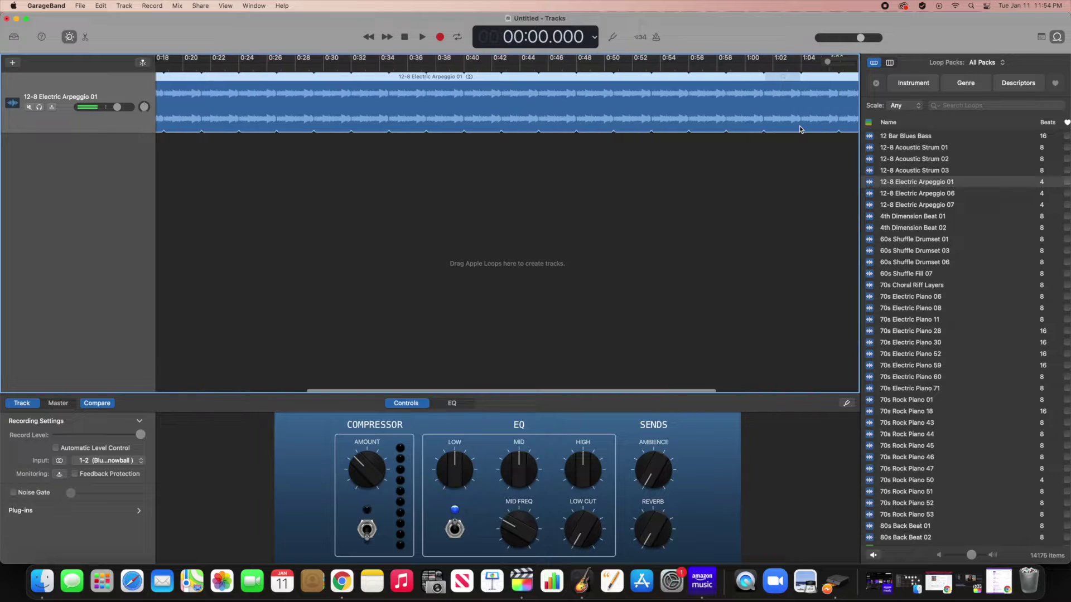
Extend the arpeggio loop to about 1:25 and move the playhead to its end.
scroll(800, 128, "right", 5)
left_click_drag(772, 92, 881, 93)
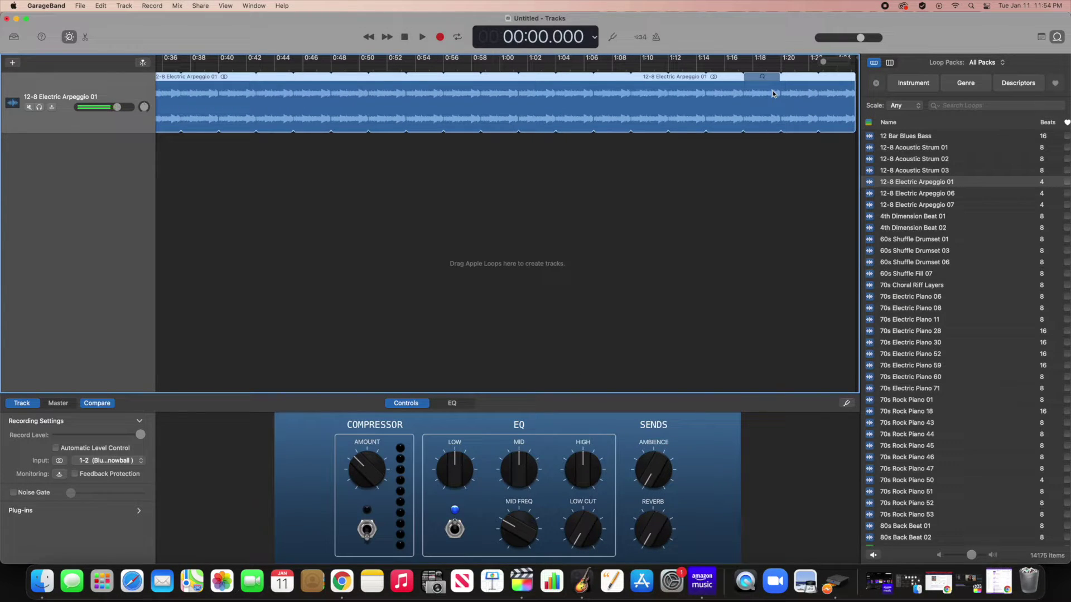
scroll(773, 94, "right", 1)
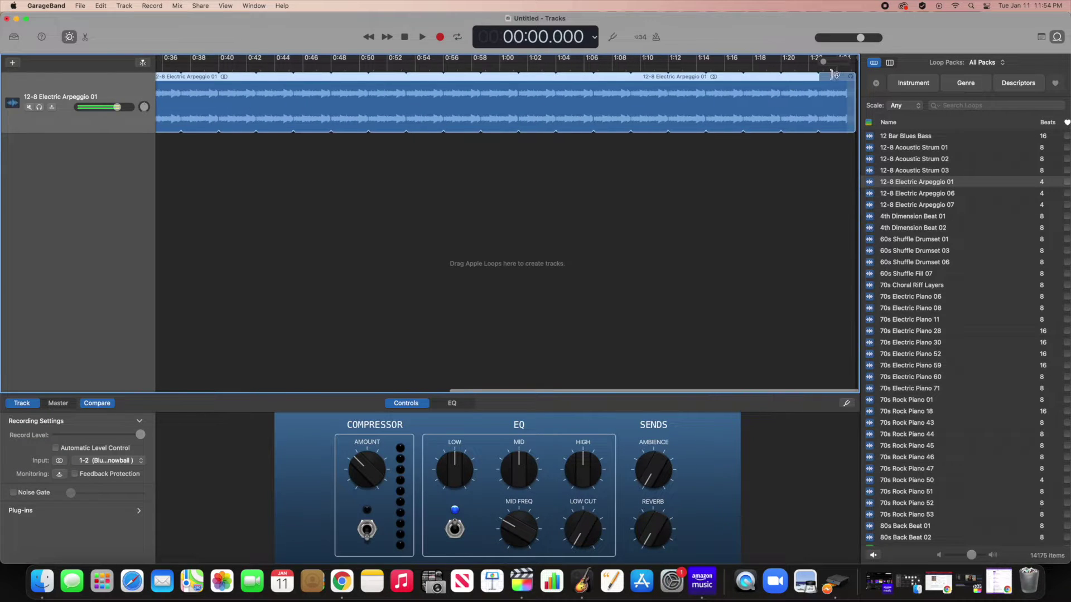
left_click_drag(855, 81, 893, 94)
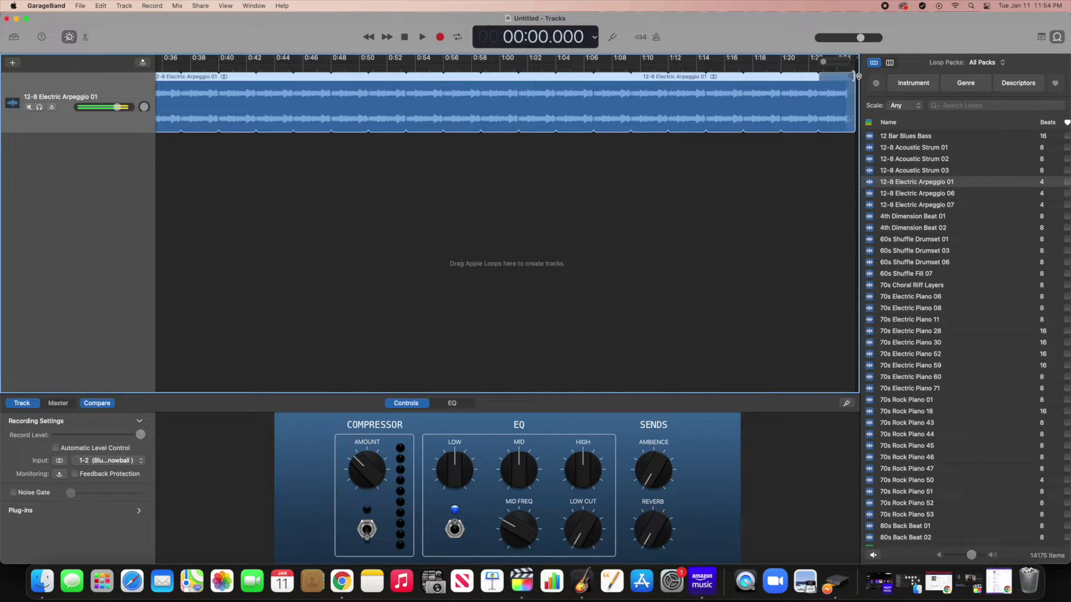
left_click_drag(853, 65, 855, 66)
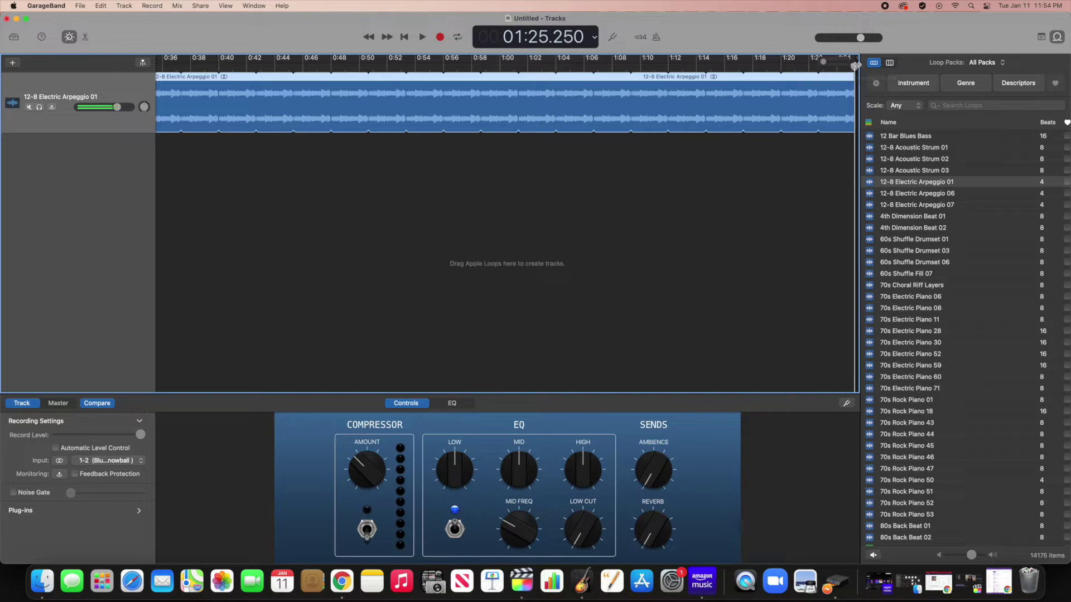
Add another loop repeat out to about 2:14, hide the loop browser, and review the timeline.
left_click_drag(855, 65, 875, 87)
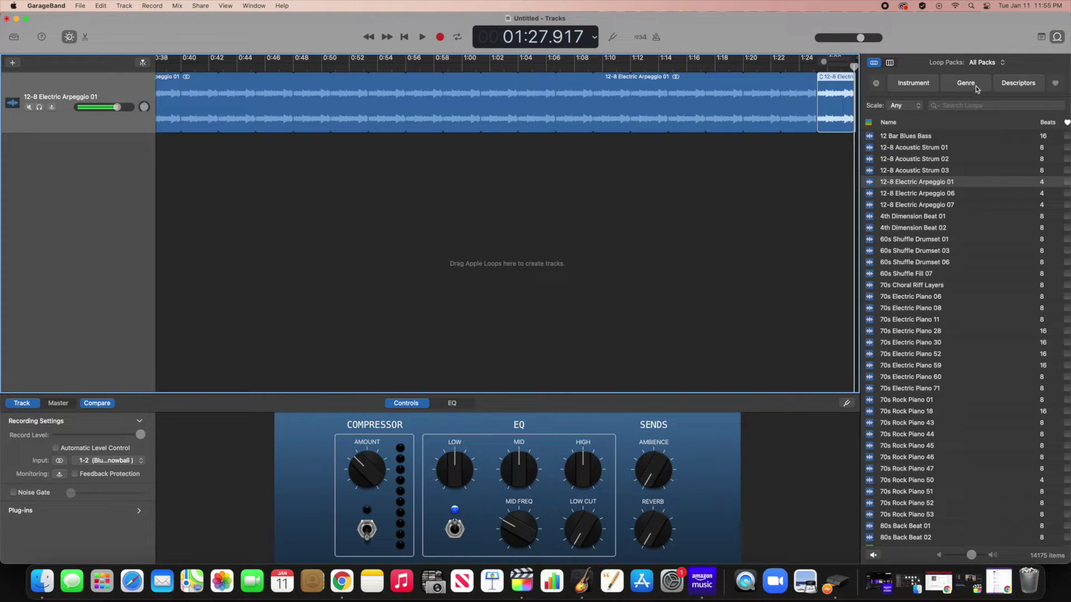
left_click(1058, 38)
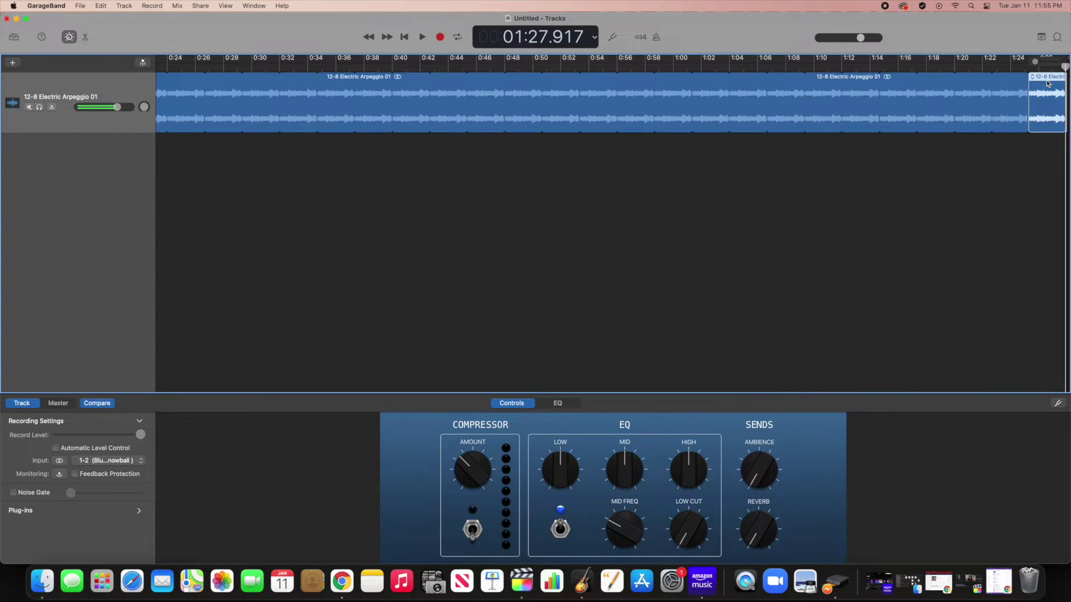
left_click_drag(1047, 83, 1047, 84)
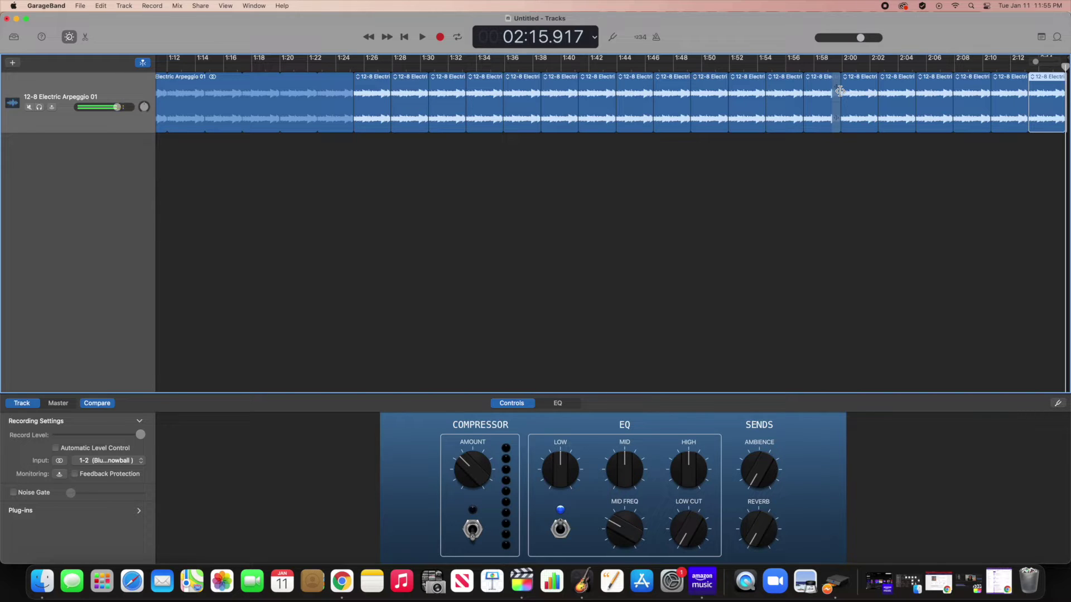
scroll(536, 87, "left", 15)
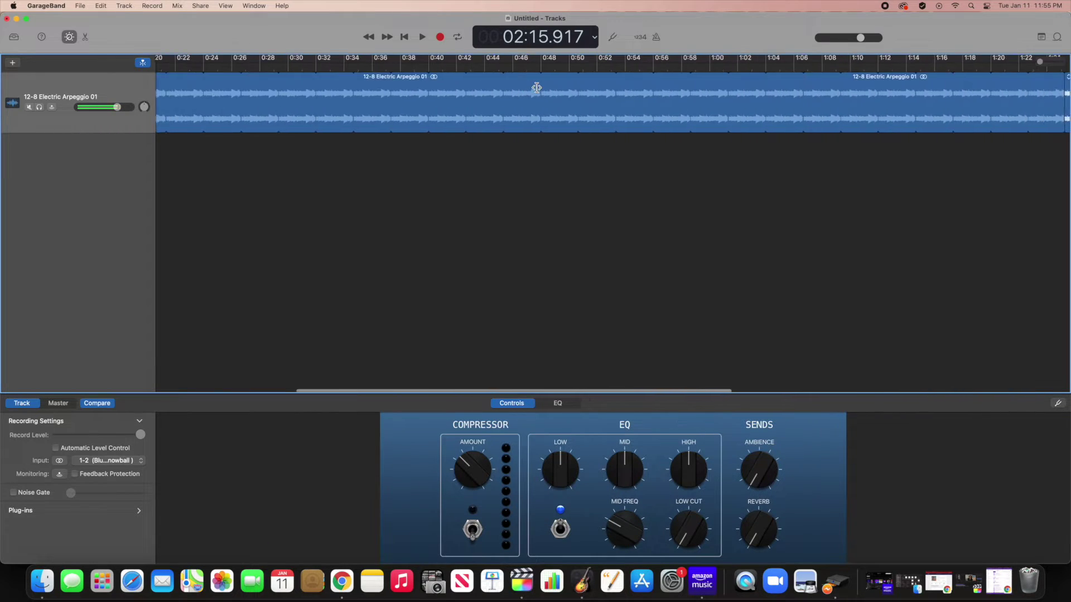
scroll(537, 88, "right", 15)
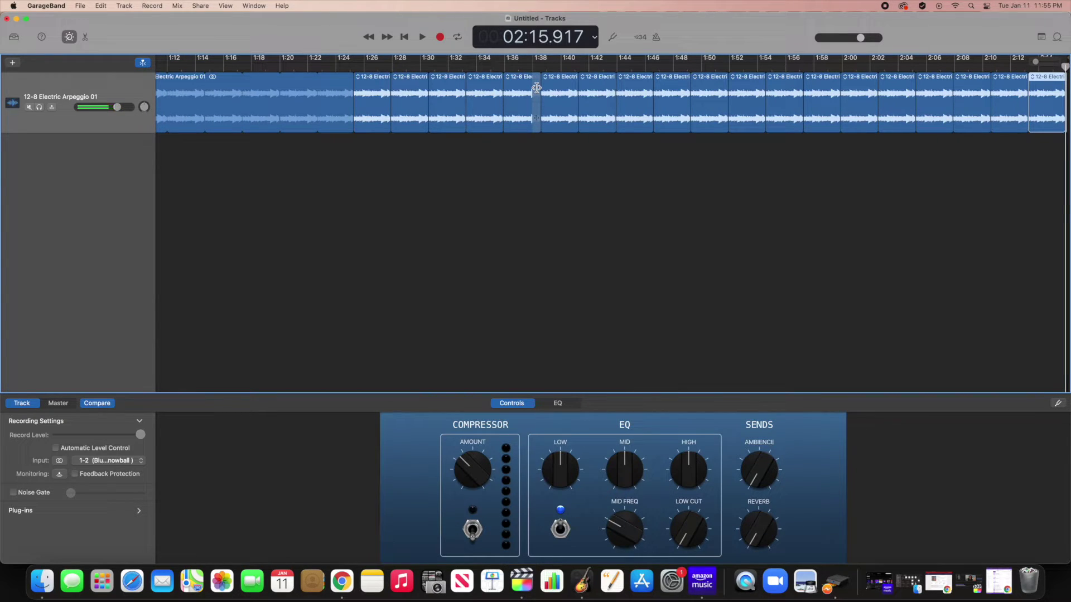
scroll(305, 108, "right", 1)
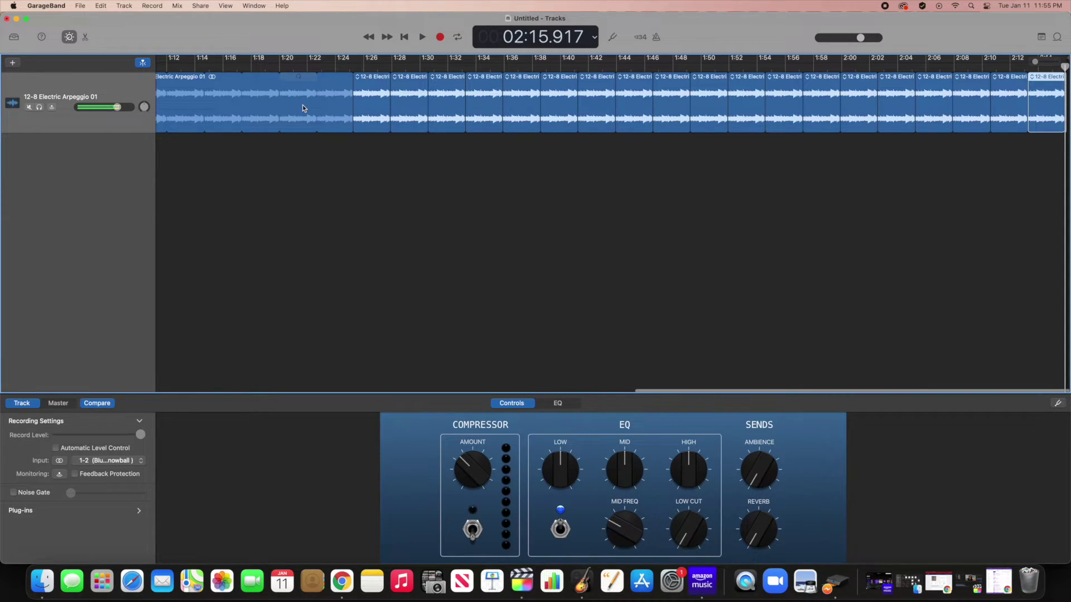
scroll(302, 105, "left", 15)
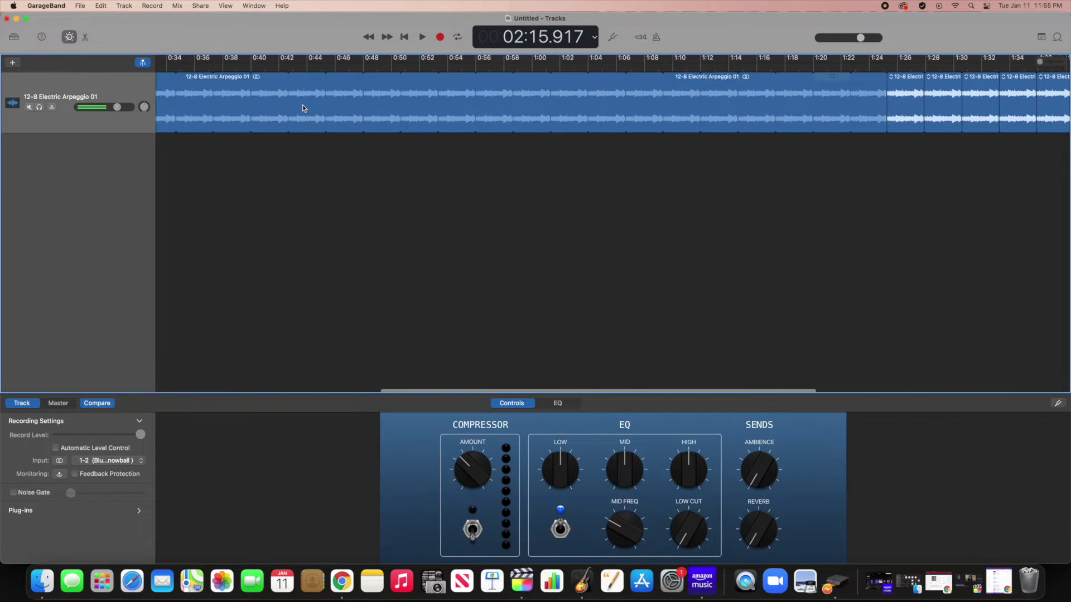
scroll(302, 104, "left", 3)
Play the looped arpeggio's opening seconds from 0:00, then stop playback.
left_click(171, 65)
left_click_drag(170, 65, 161, 66)
key("space")
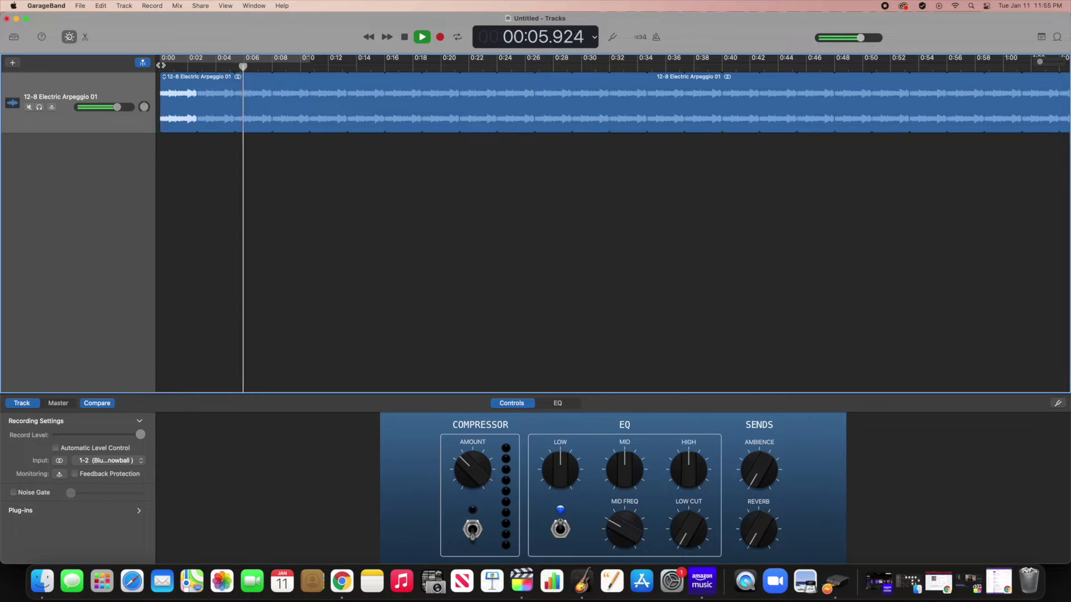
key("space")
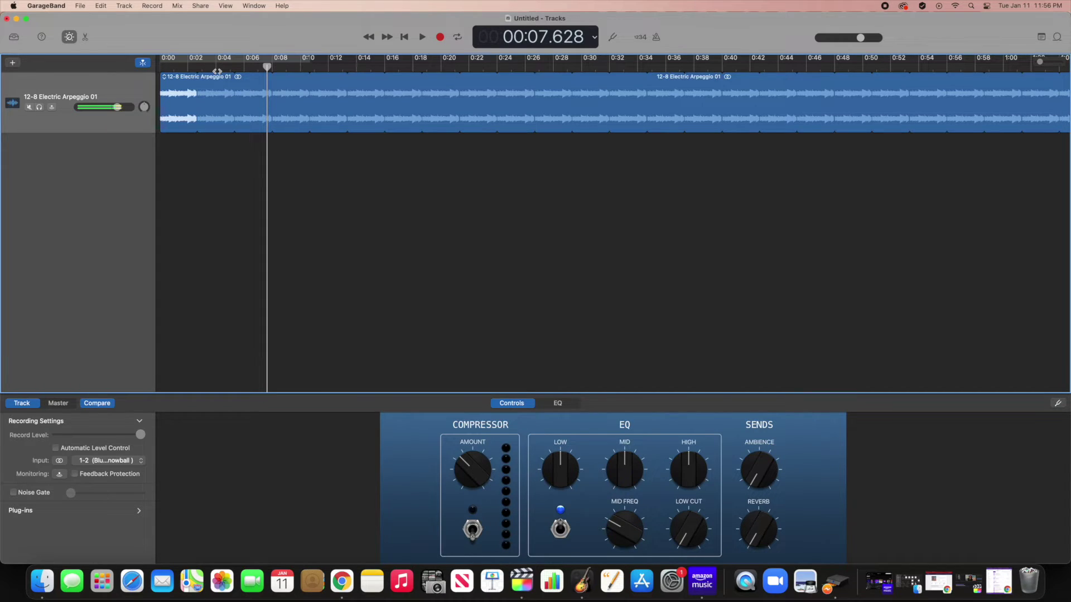
key("super+s")
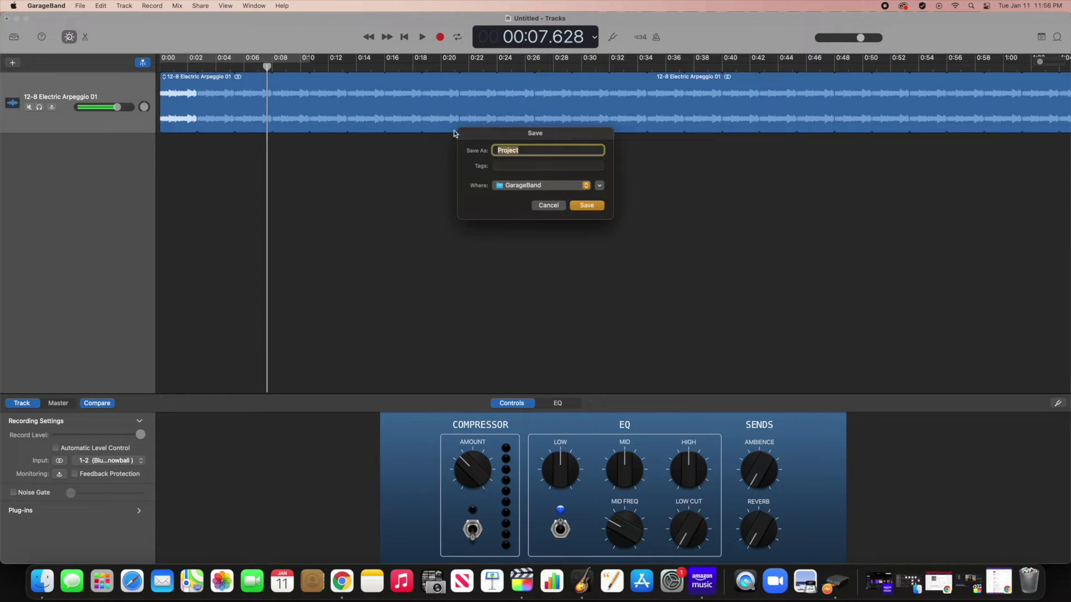
Save the project as 'Track for Video Commentary' in the GarageBand folder.
key("BackSpace")
type("Track for Video Commer")
type("tary")
left_click(590, 205)
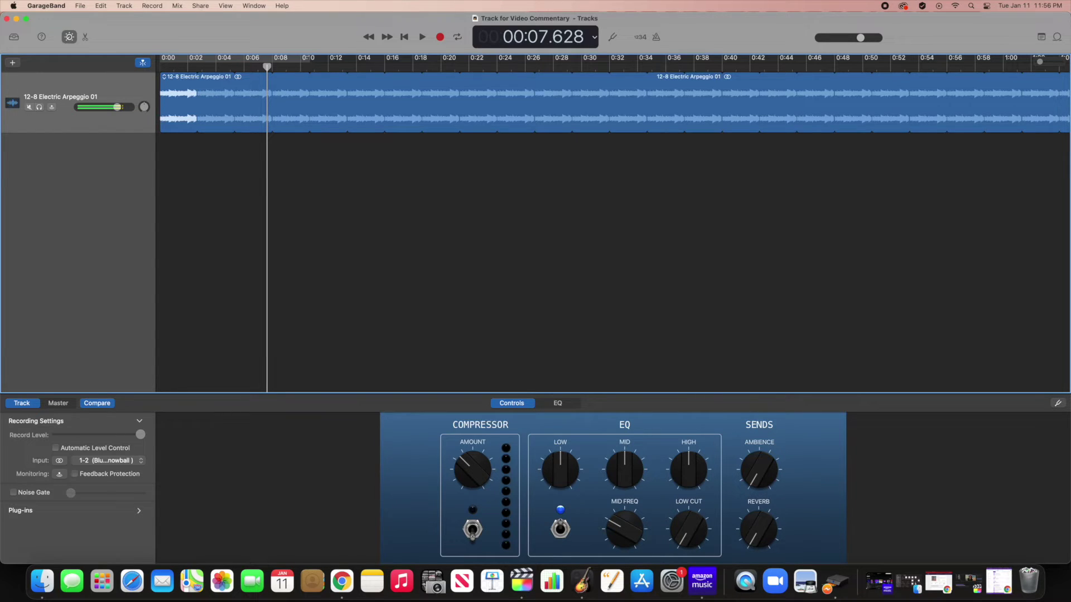
Export Song to Disk as a High Quality 192 kBit/s MP3 on the Desktop.
left_click(201, 8)
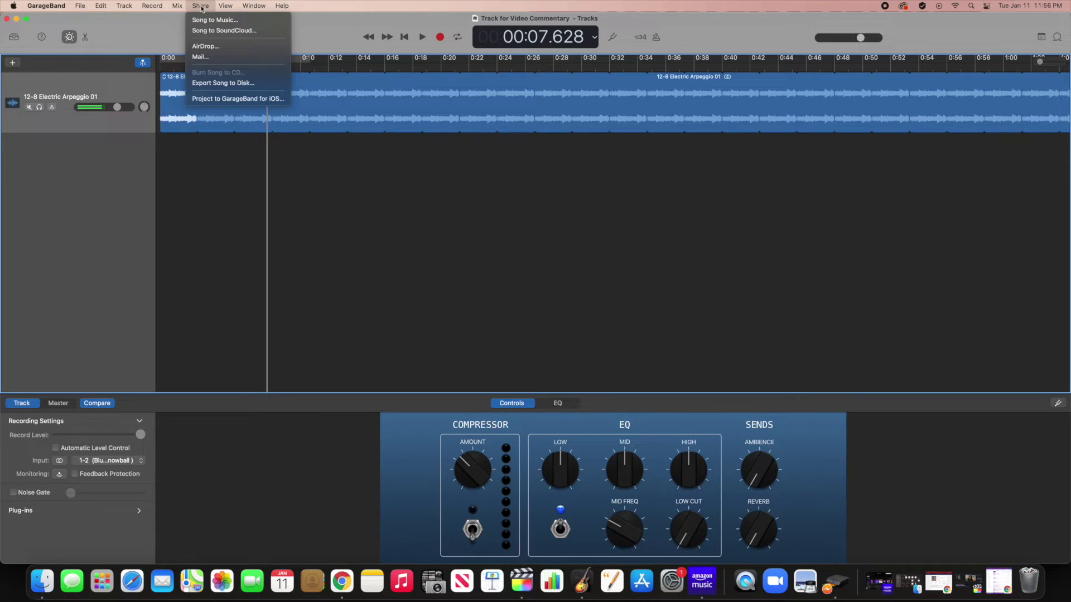
left_click(216, 83)
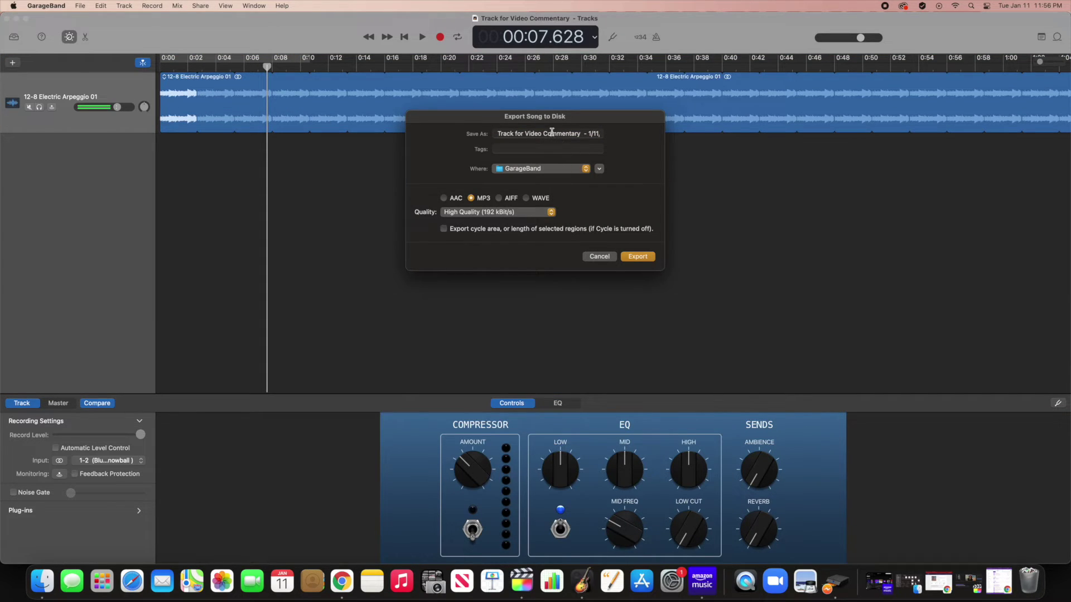
left_click(562, 170)
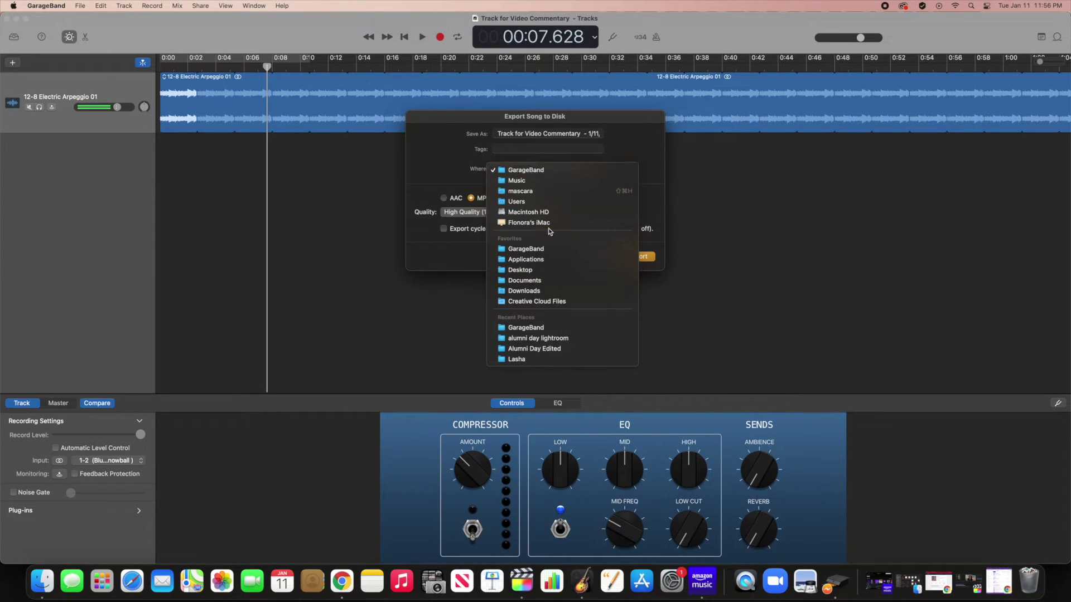
left_click(548, 271)
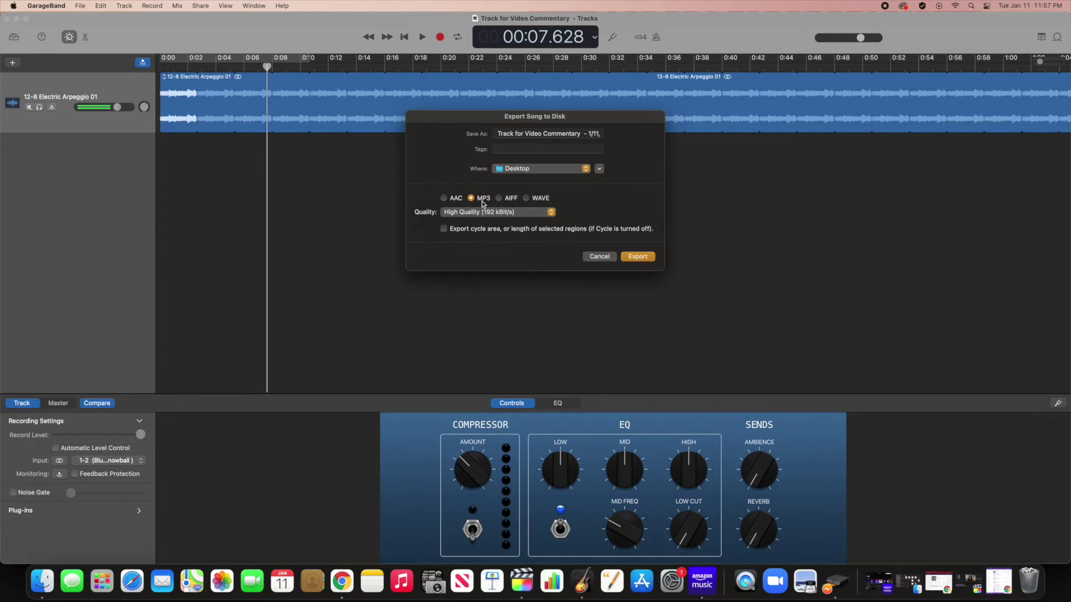
left_click(638, 257)
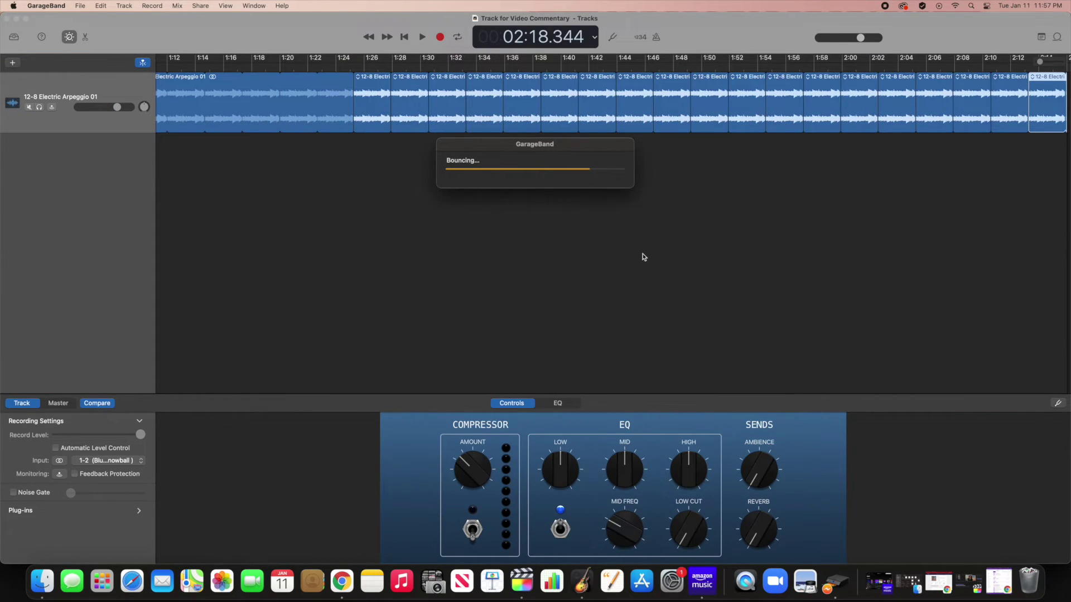
Switch from GarageBand to the Adding Music project and delete the Untitled audio clip.
left_click(17, 20)
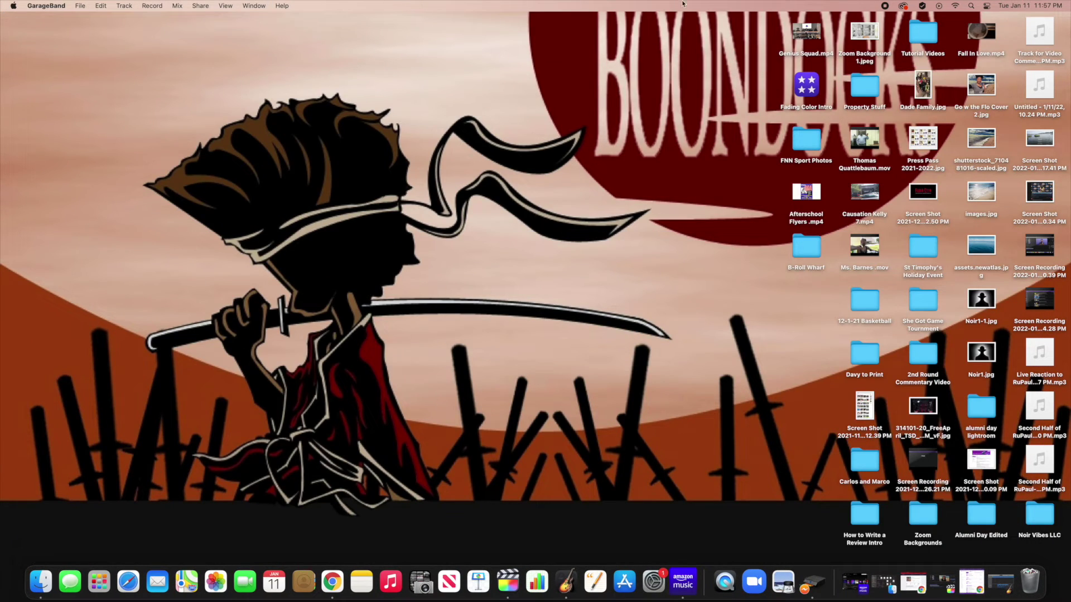
mouse_move(1052, 44)
left_click(949, 583)
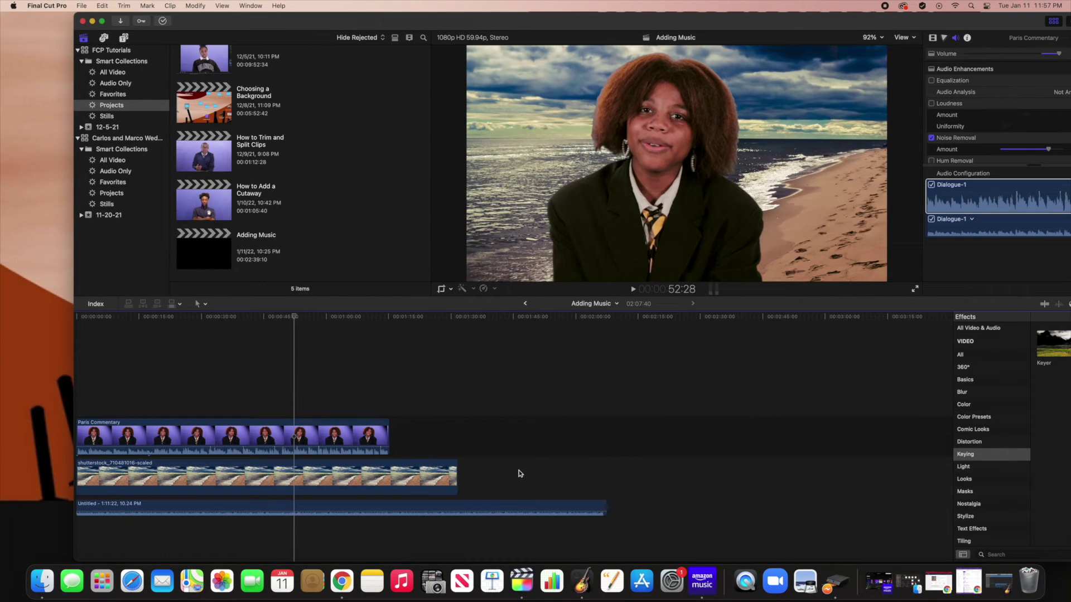
left_click(487, 505)
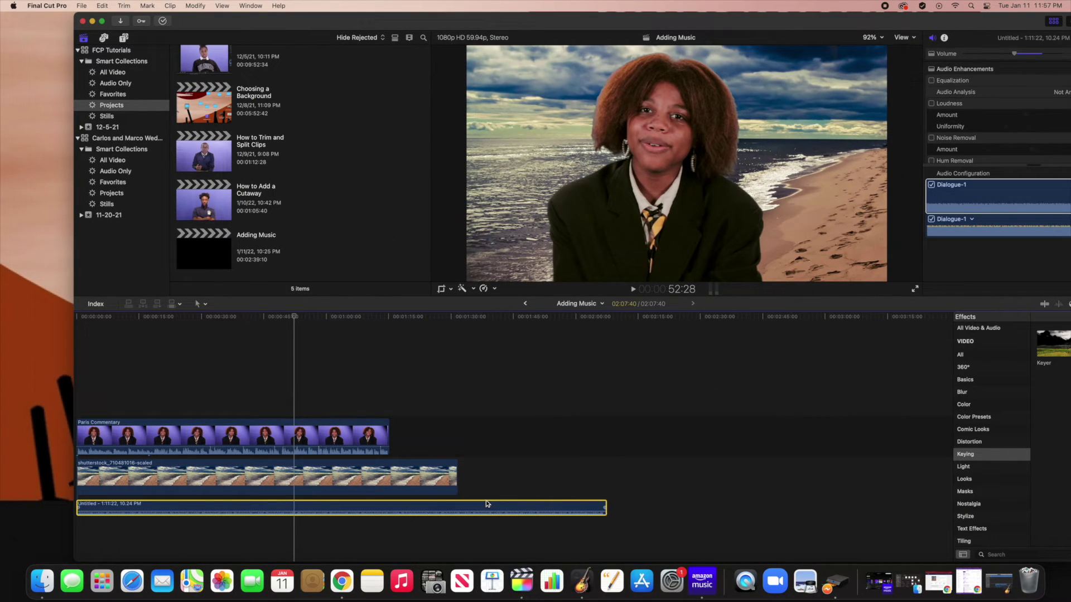
key("Delete")
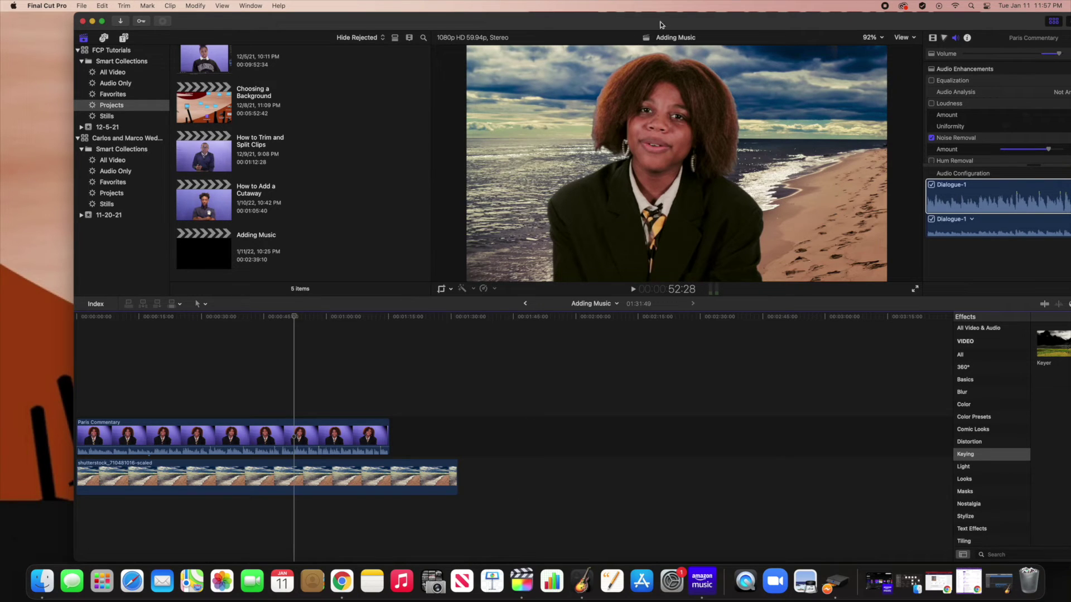
Add the Track for Video Commentary MP3 beneath the beach background clip, starting at 0:00.
left_click_drag(674, 20, 556, 12)
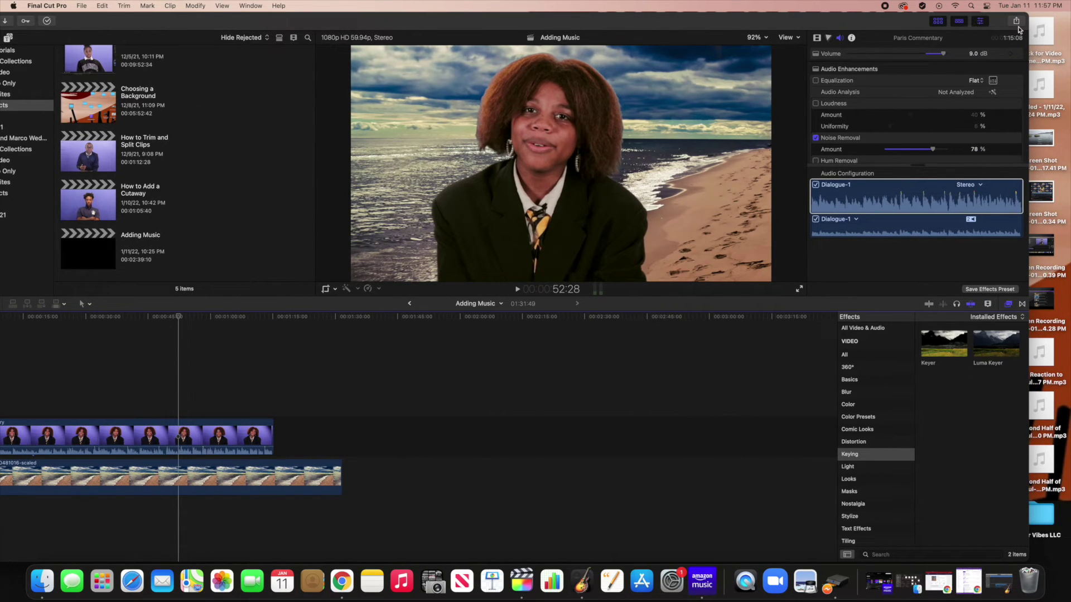
left_click_drag(1046, 31, 20, 518)
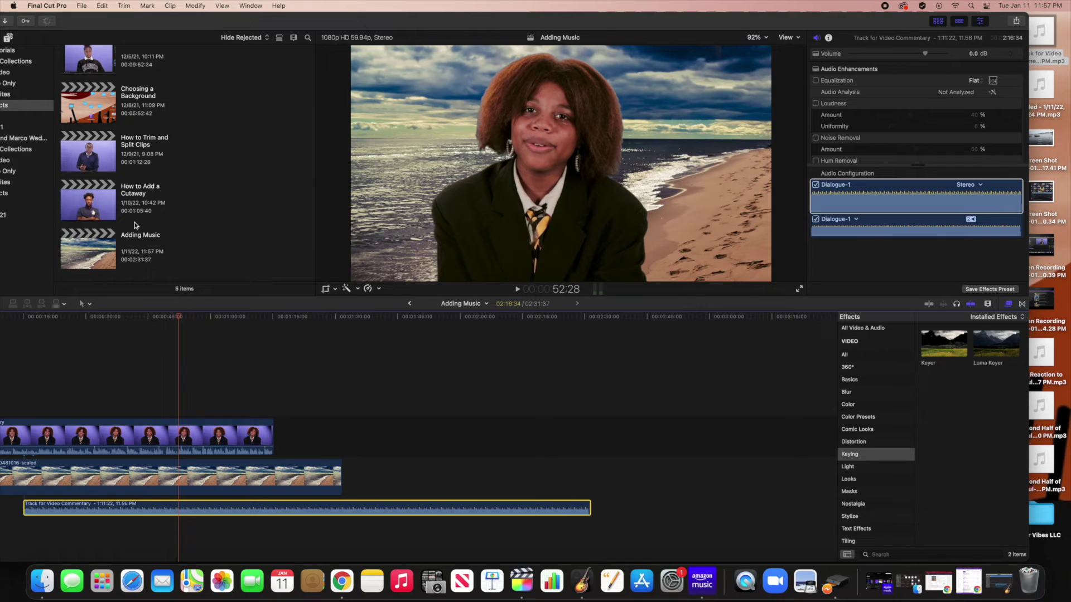
left_click_drag(318, 21, 409, 16)
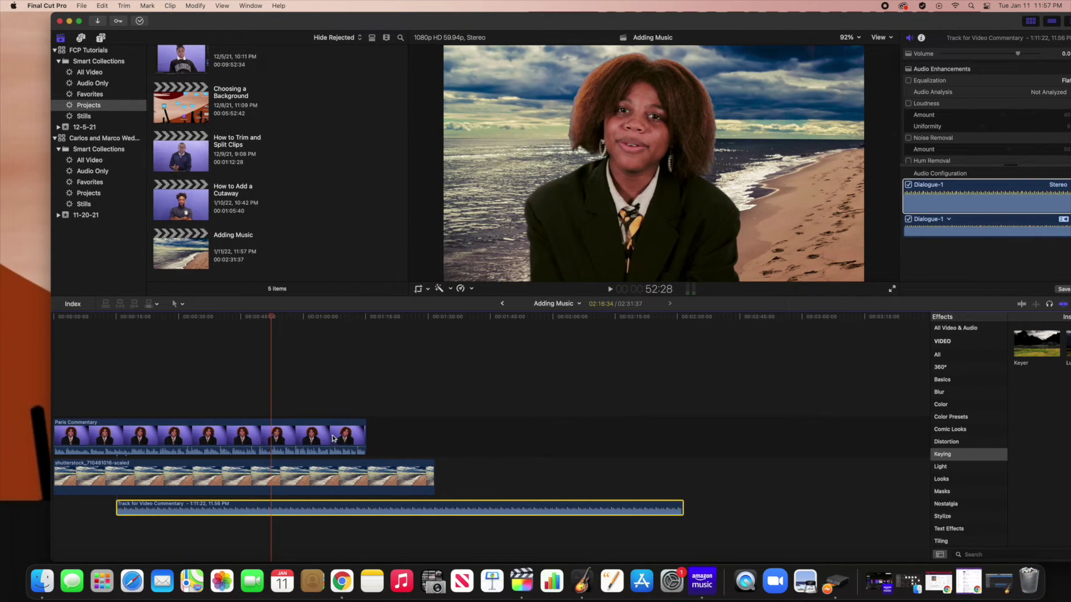
left_click_drag(338, 509, 273, 510)
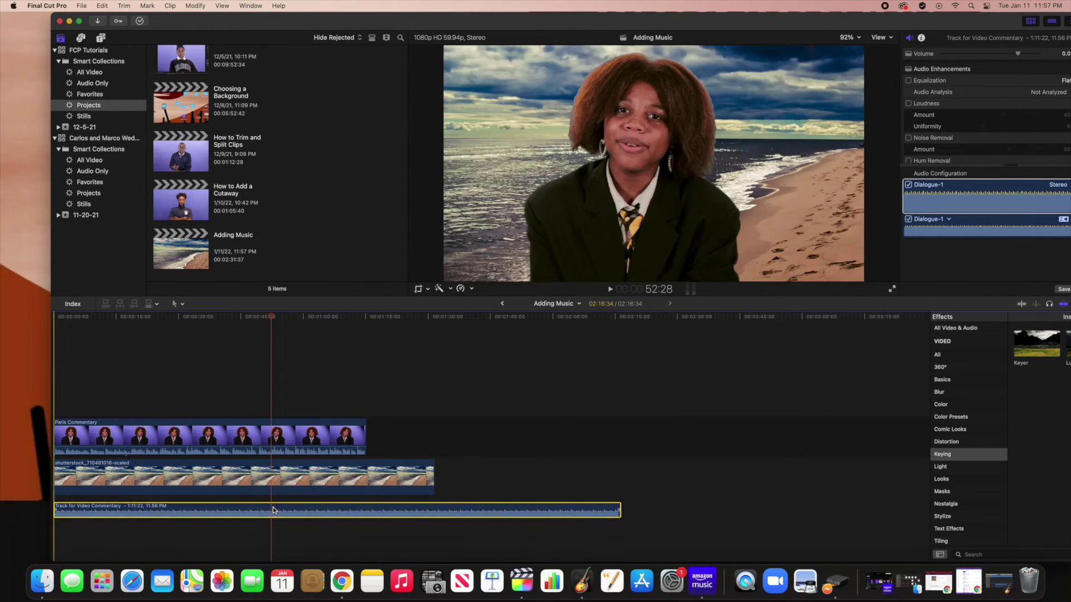
left_click(55, 333)
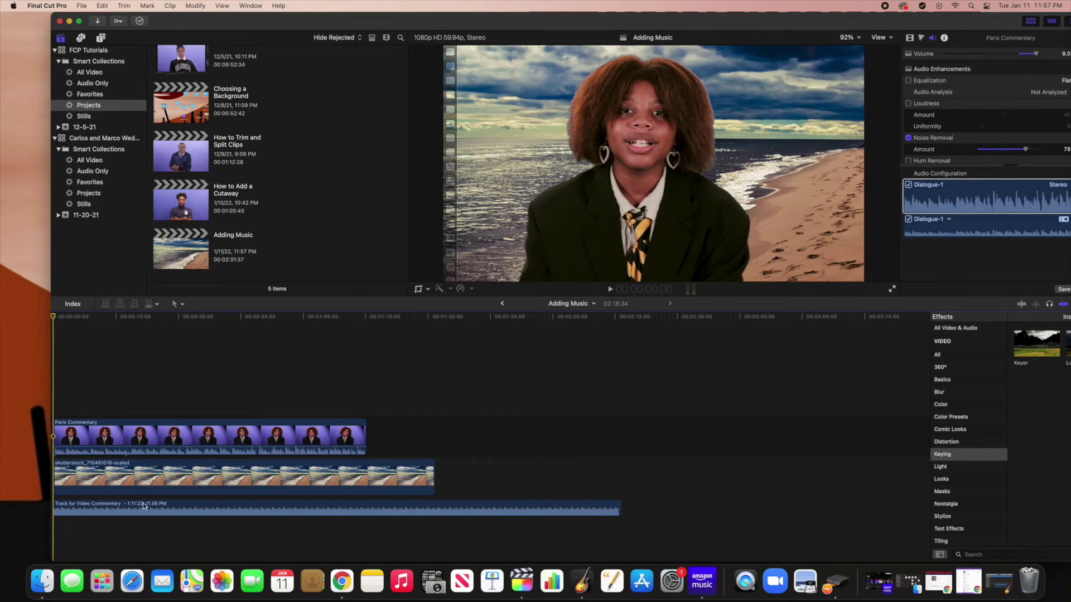
Drop the Track for Video Commentary volume to -15 dB and preview it against the commentary.
left_click_drag(146, 506, 146, 510)
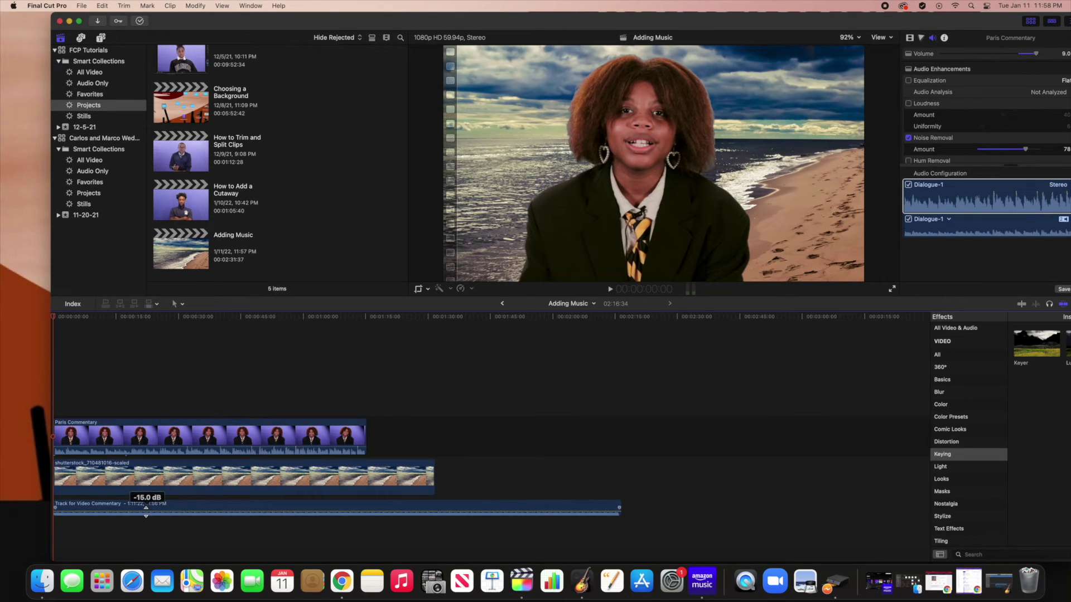
key("space")
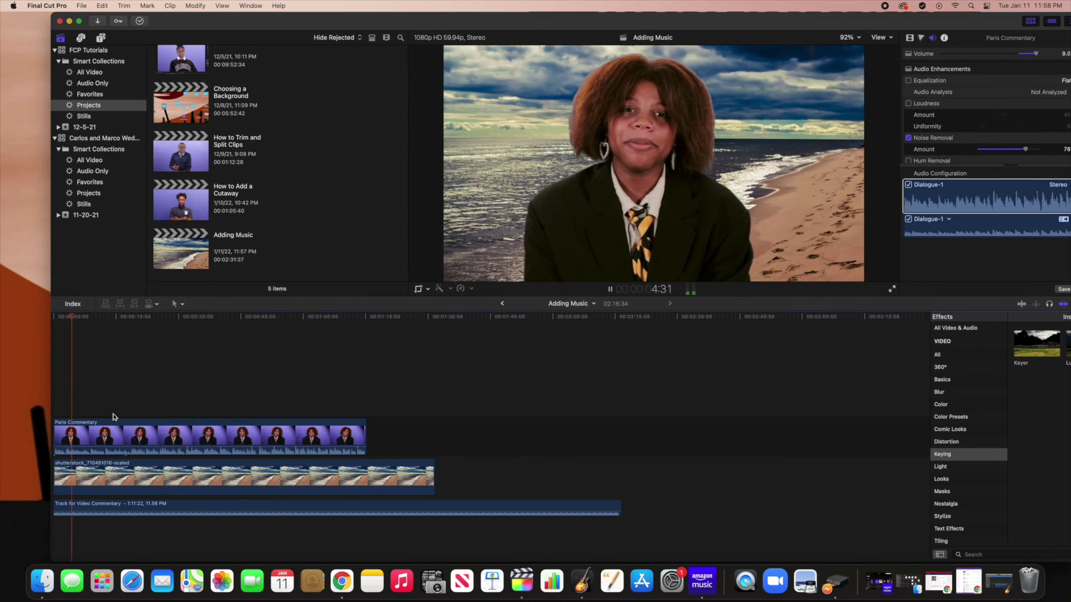
key("space")
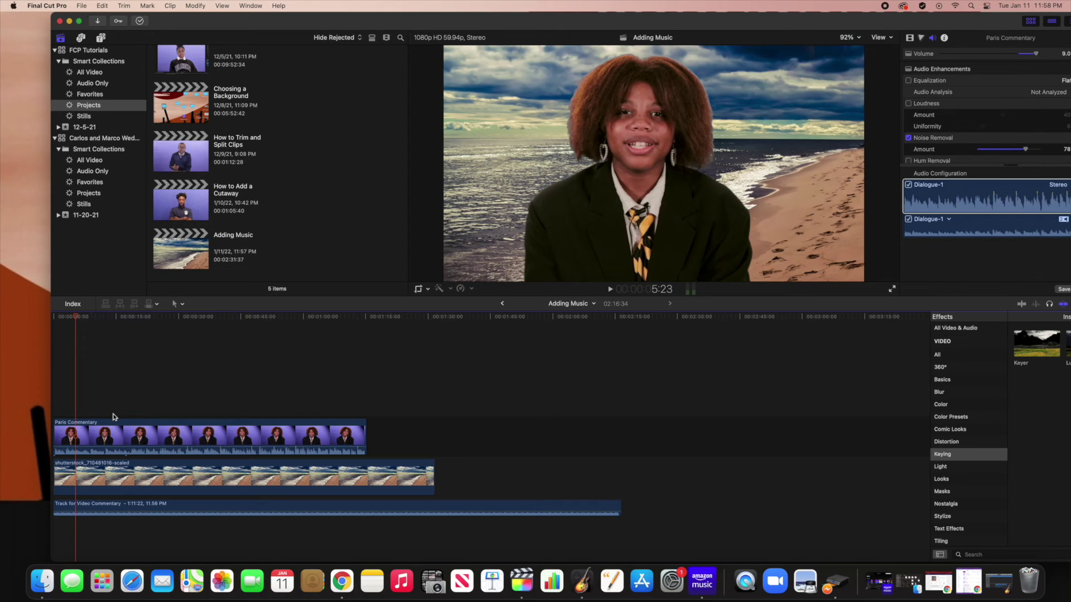
left_click(112, 445)
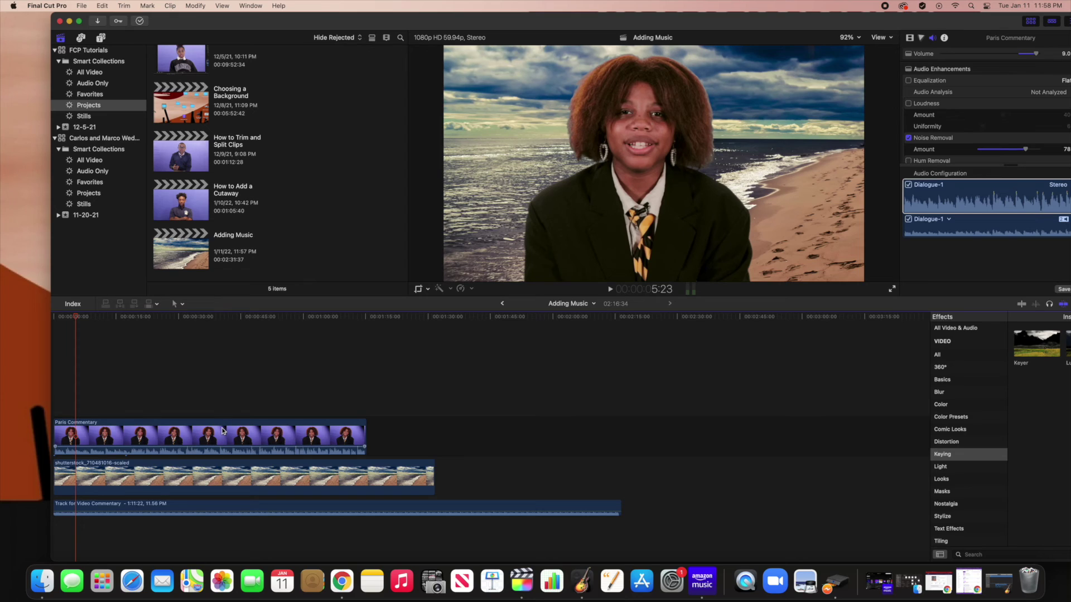